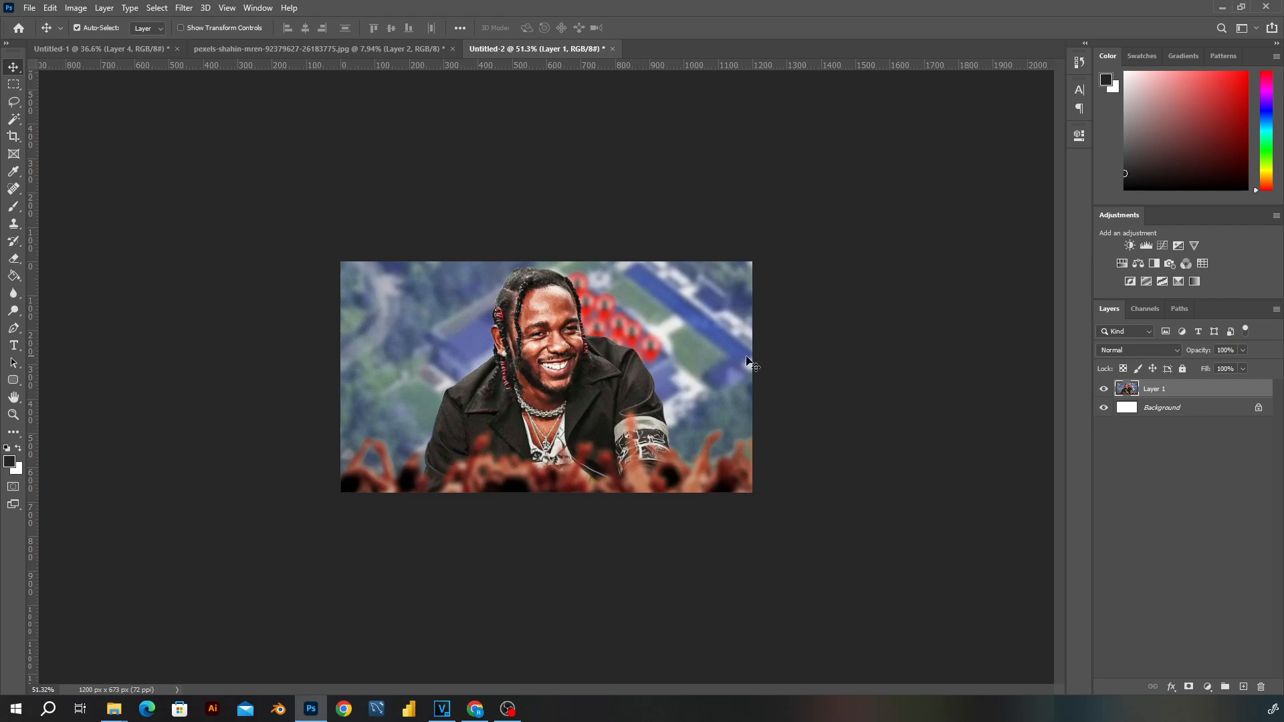
- Duplicate Layer 1 and convert the copy to a smart object
{"action": "scroll", "coordinate": [724, 376], "scroll_direction": "up", "scroll_amount": 2}
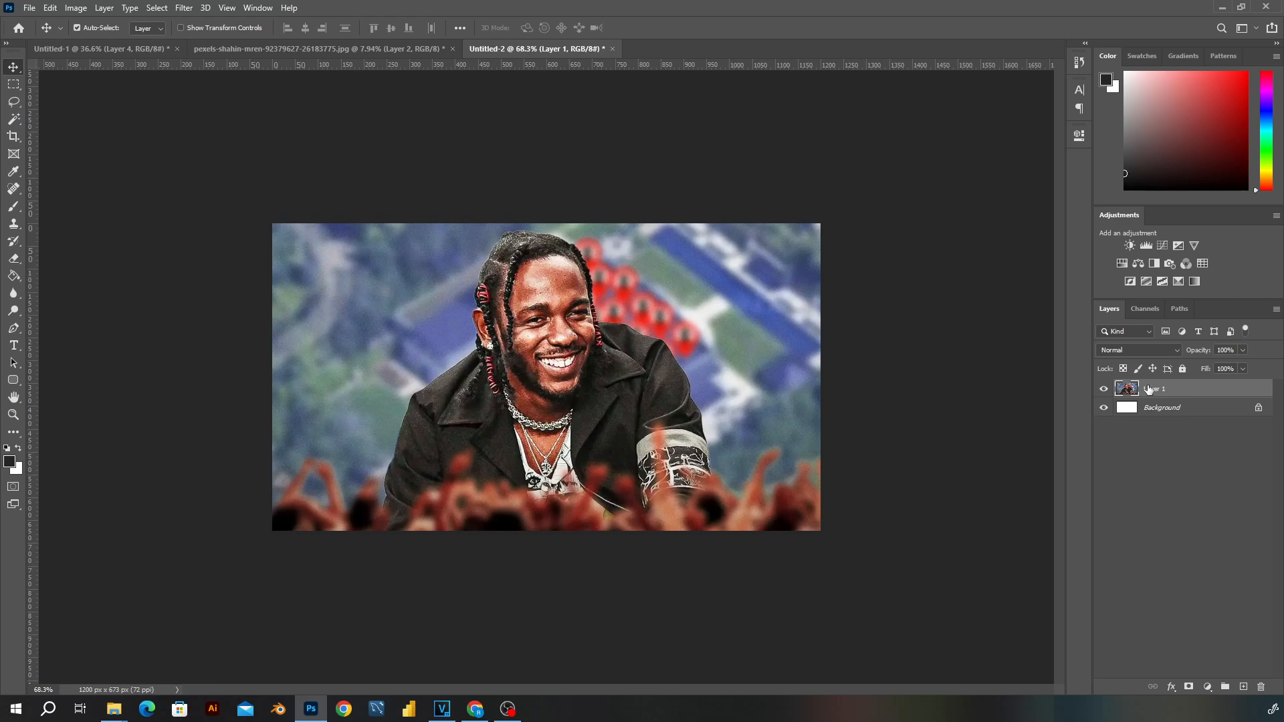
{"action": "left_click_drag", "start_coordinate": [1195, 396], "coordinate": [1244, 688]}
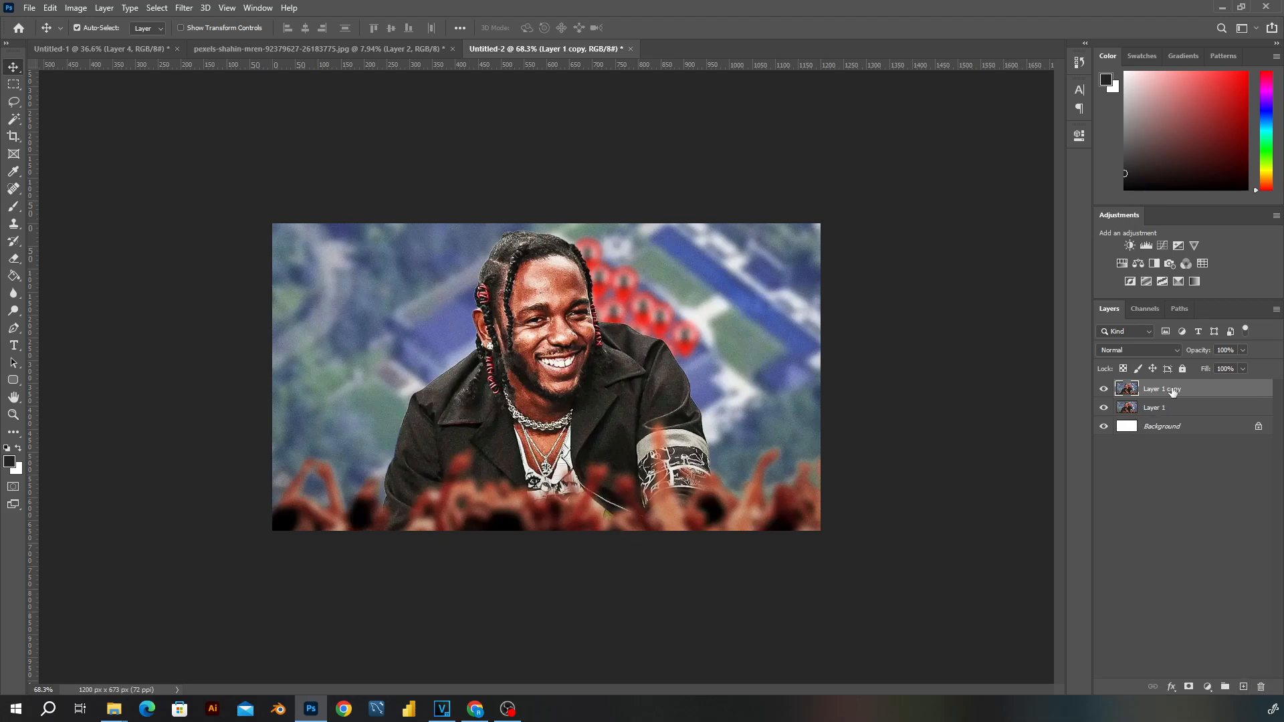
{"action": "right_click", "coordinate": [1220, 390]}
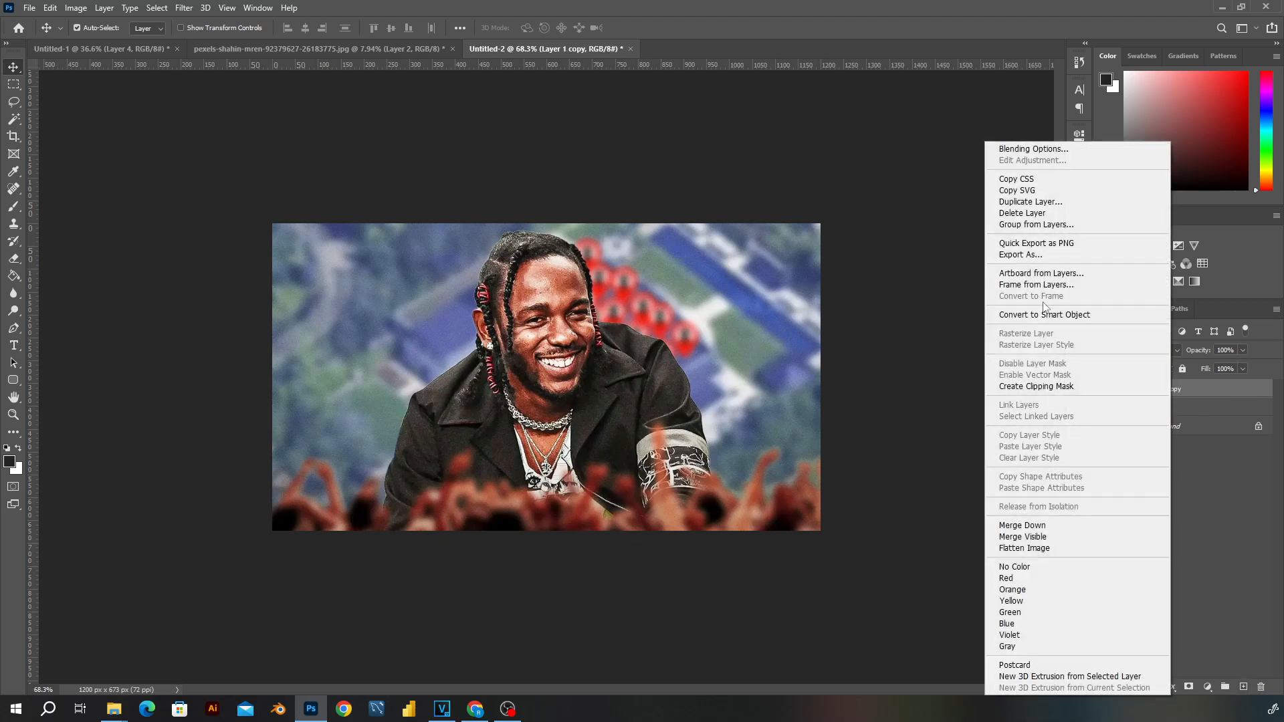
{"action": "left_click", "coordinate": [1214, 392]}
{"action": "right_click", "coordinate": [1183, 394]}
{"action": "left_click", "coordinate": [1093, 316]}
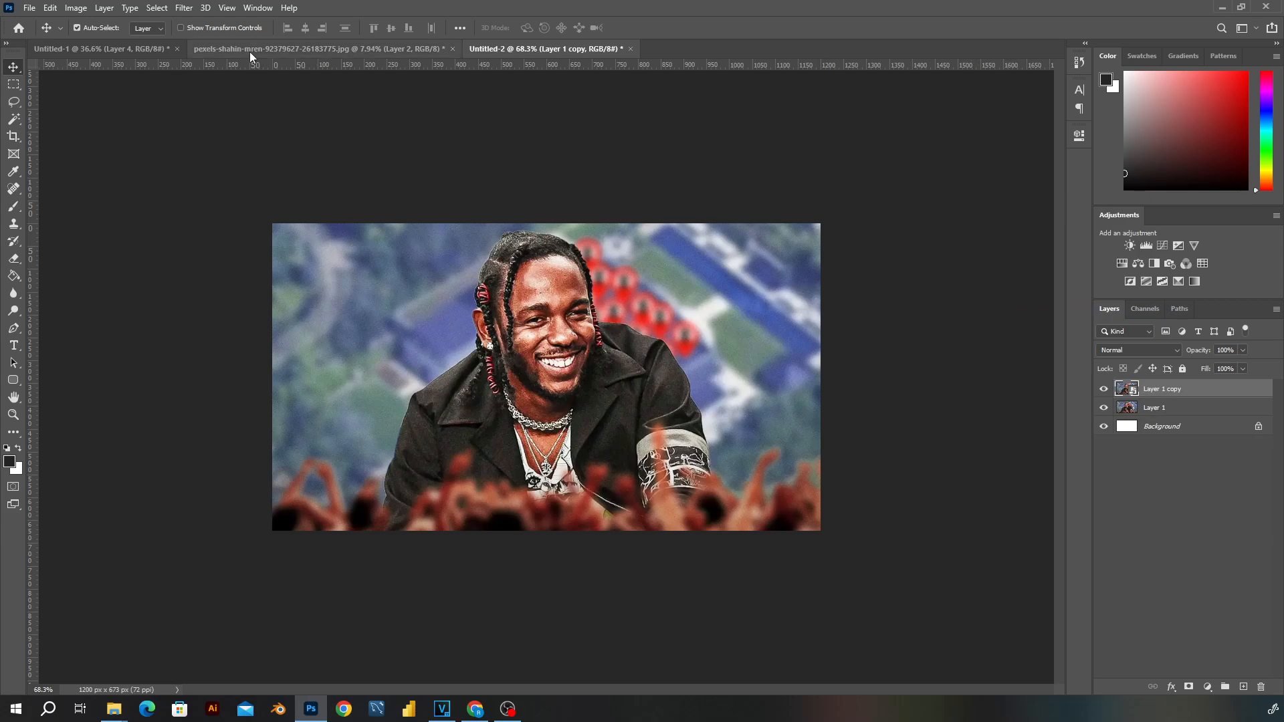
- Add a new layer above the smart object and fill it with the white background color
{"action": "left_click", "coordinate": [1242, 688]}
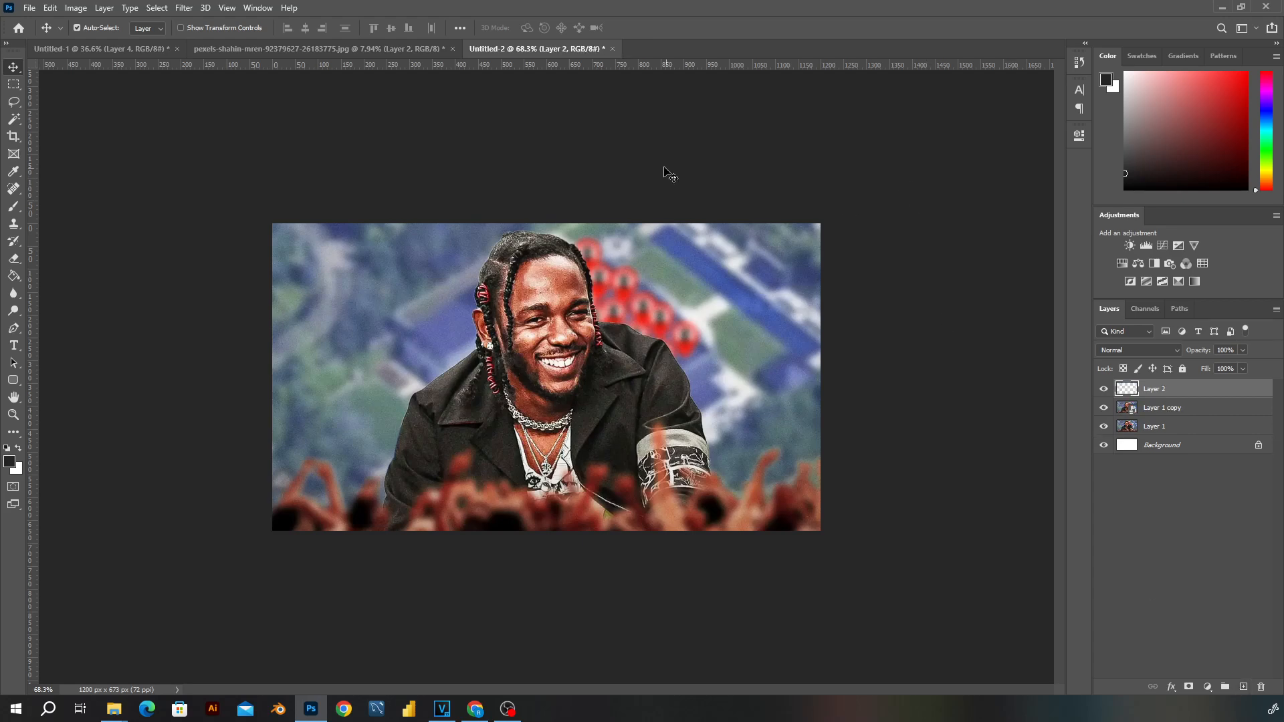
{"action": "key", "text": "ctrl+BackSpace"}
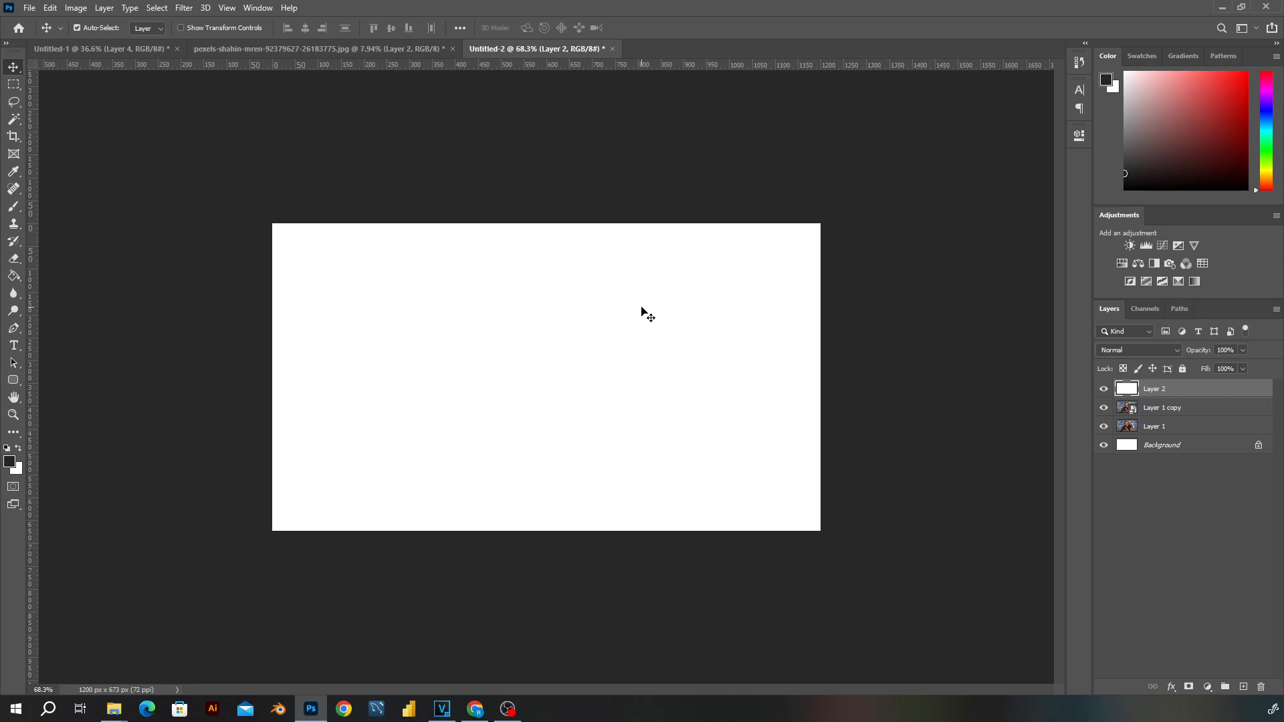
- Choose the Halftone Pattern sketch effect in the Filter Gallery for the white layer and set its contrast to 0
{"action": "left_click", "coordinate": [183, 12]}
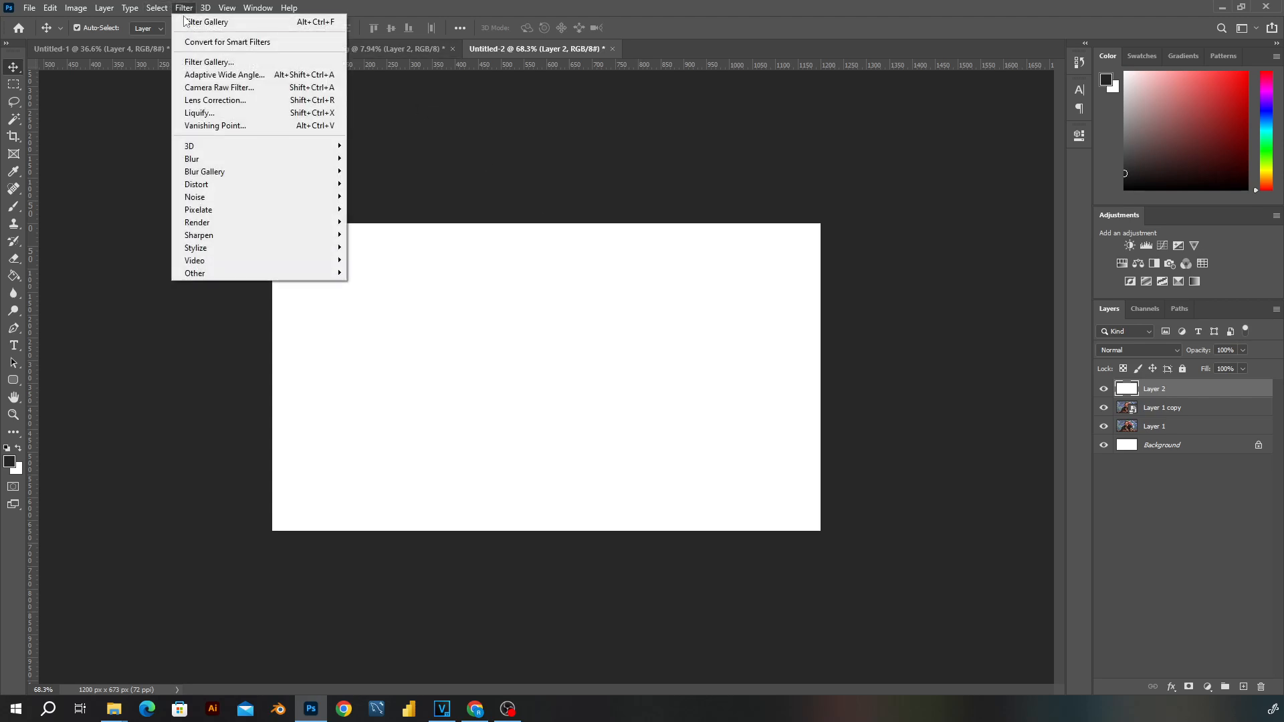
{"action": "left_click", "coordinate": [205, 62]}
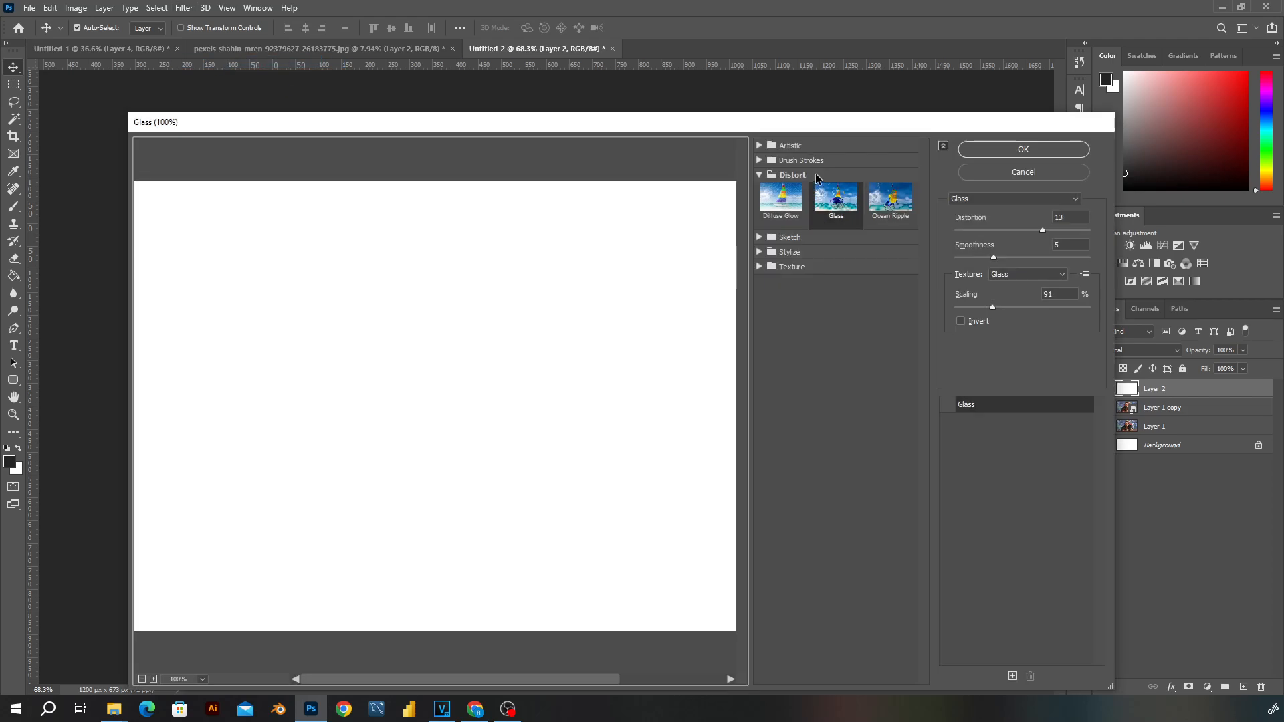
{"action": "left_click", "coordinate": [759, 176]}
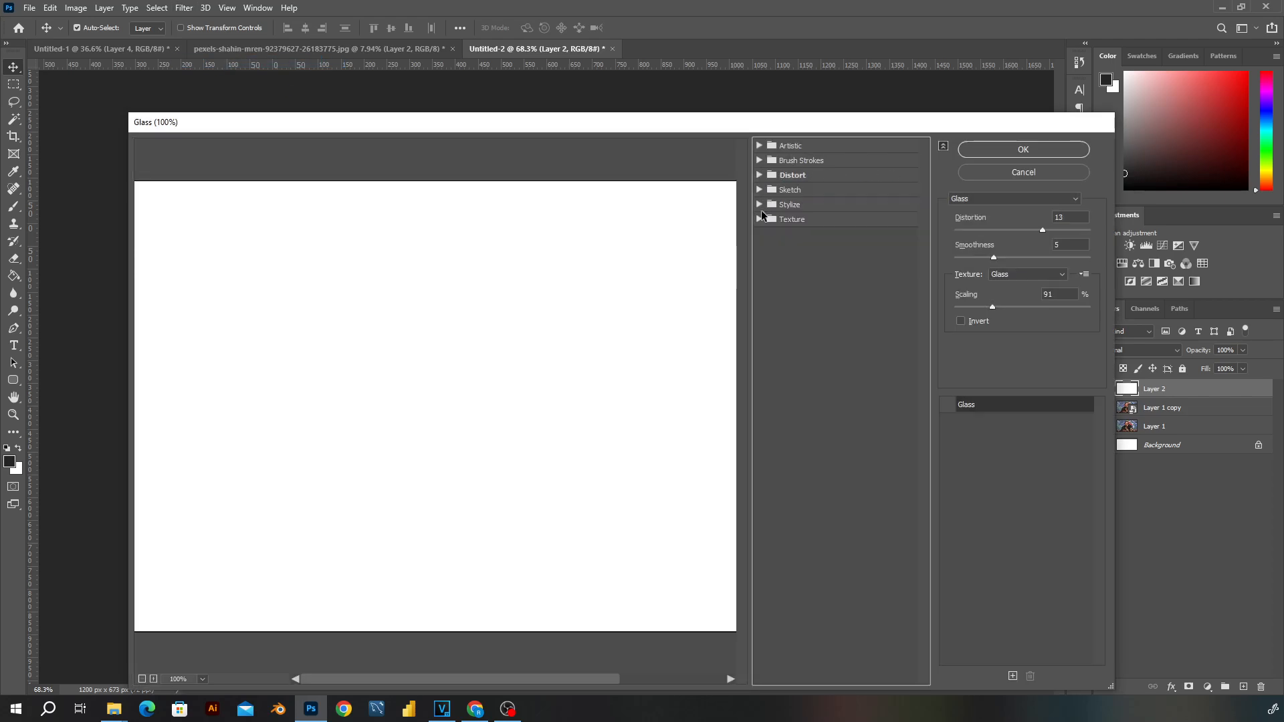
{"action": "left_click", "coordinate": [1002, 409]}
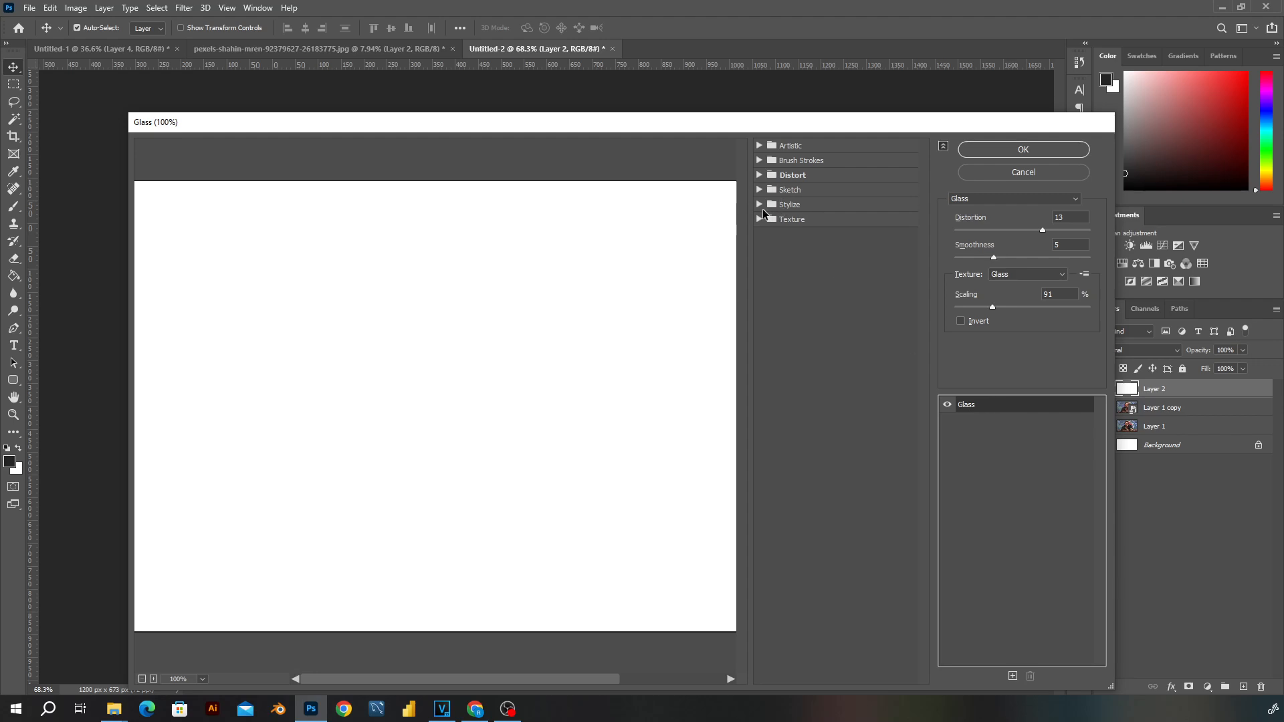
{"action": "left_click", "coordinate": [758, 205]}
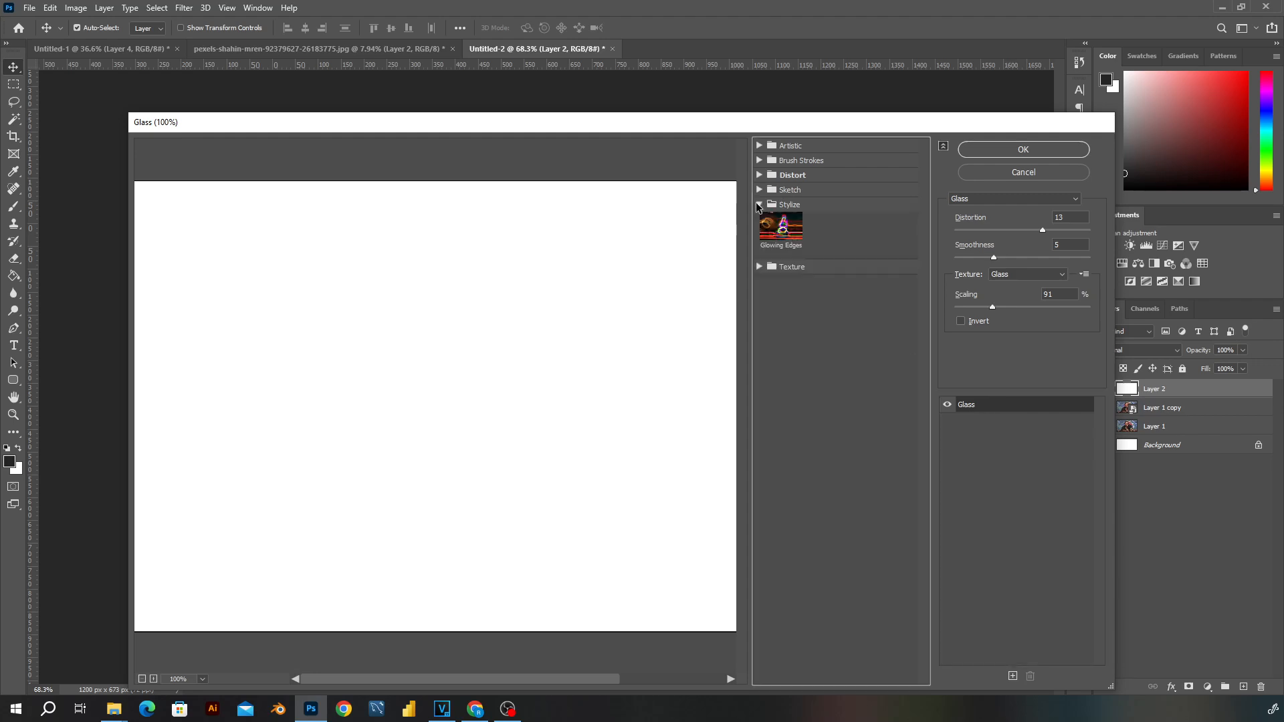
{"action": "left_click", "coordinate": [759, 205]}
{"action": "left_click", "coordinate": [759, 190]}
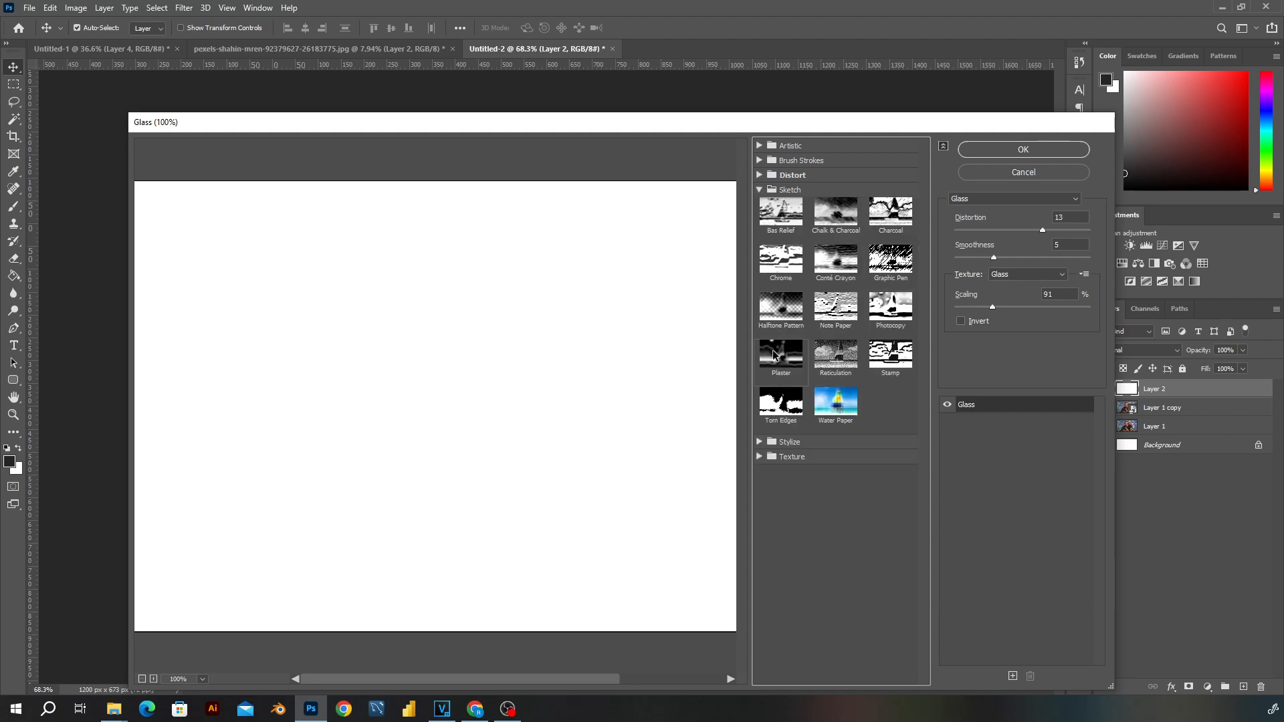
{"action": "left_click", "coordinate": [789, 311]}
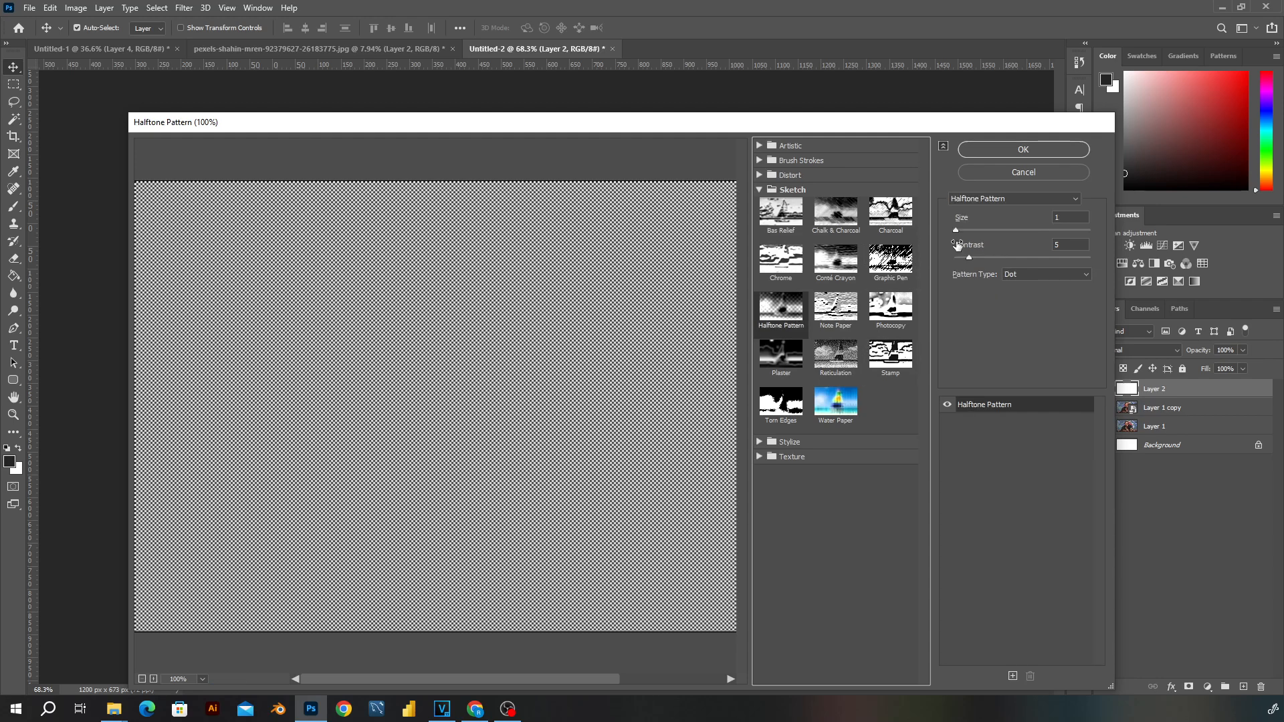
{"action": "mouse_move", "coordinate": [969, 257]}
{"action": "left_mouse_down"}
{"action": "mouse_move", "coordinate": [936, 259]}
{"action": "mouse_move", "coordinate": [955, 263]}
{"action": "left_mouse_up"}
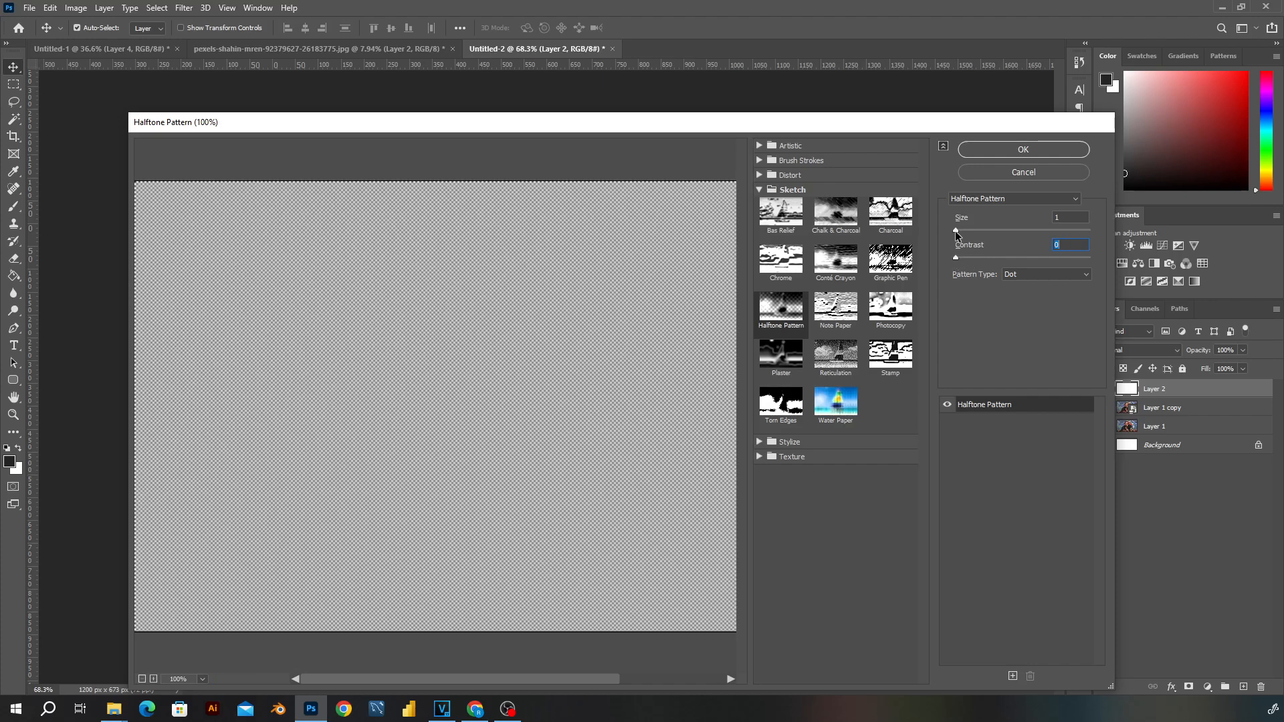
- Try the Circle pattern type for the halftone effect and return it to Dot
{"action": "left_click", "coordinate": [1033, 276]}
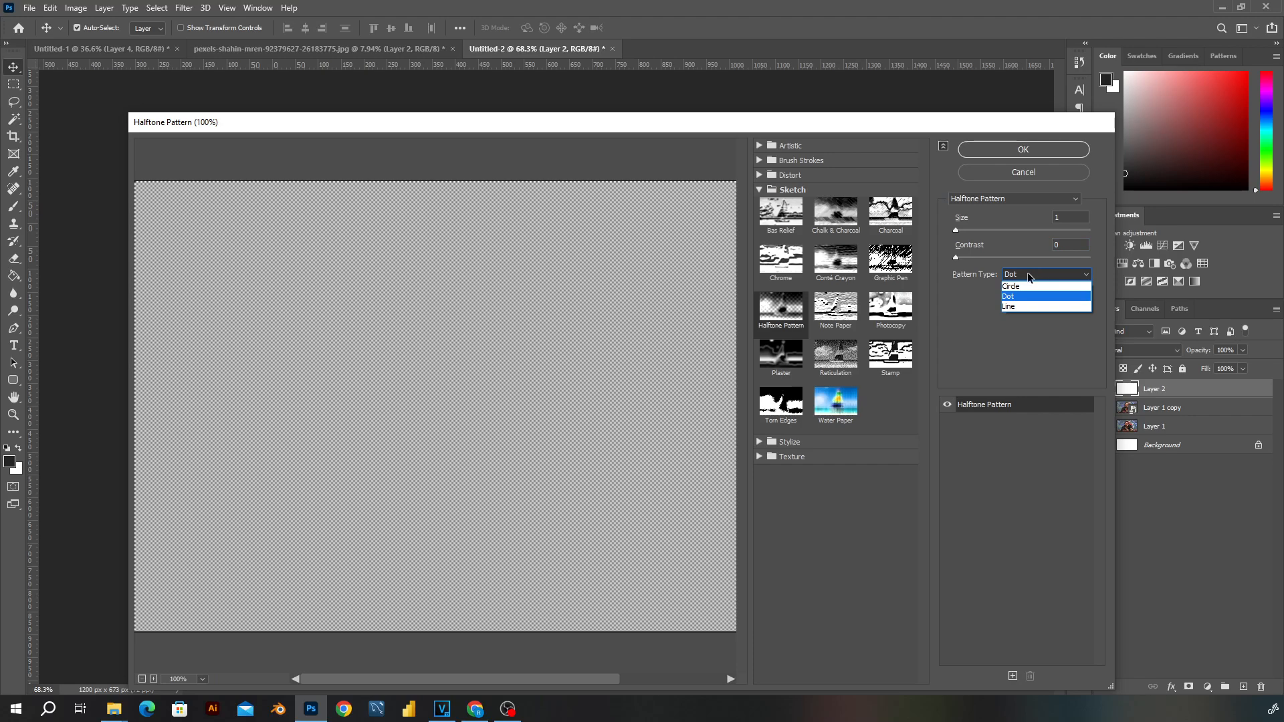
{"action": "left_click", "coordinate": [1012, 287]}
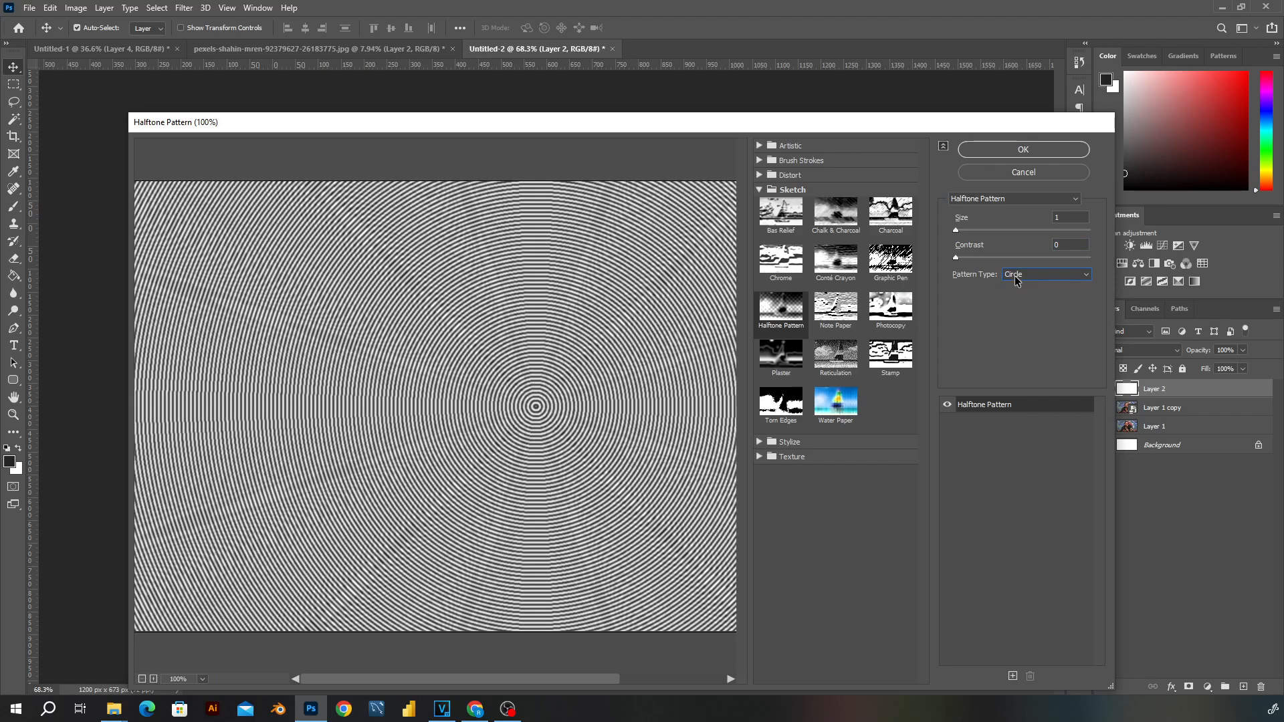
{"action": "left_click", "coordinate": [1018, 275]}
{"action": "left_click", "coordinate": [1020, 298]}
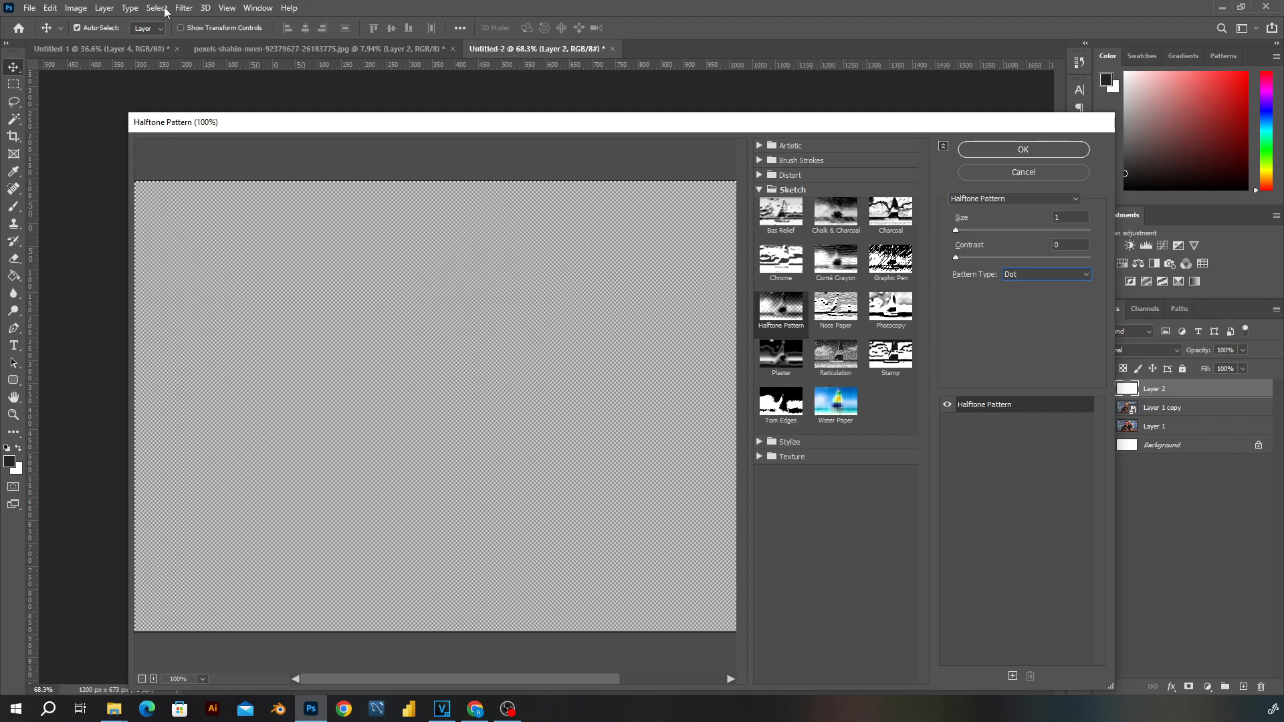
- Stack a Torn Edges effect above the halftone with image balance 29, smoothness 10 and contrast 2
{"action": "left_click", "coordinate": [1013, 677]}
{"action": "left_click", "coordinate": [781, 409]}
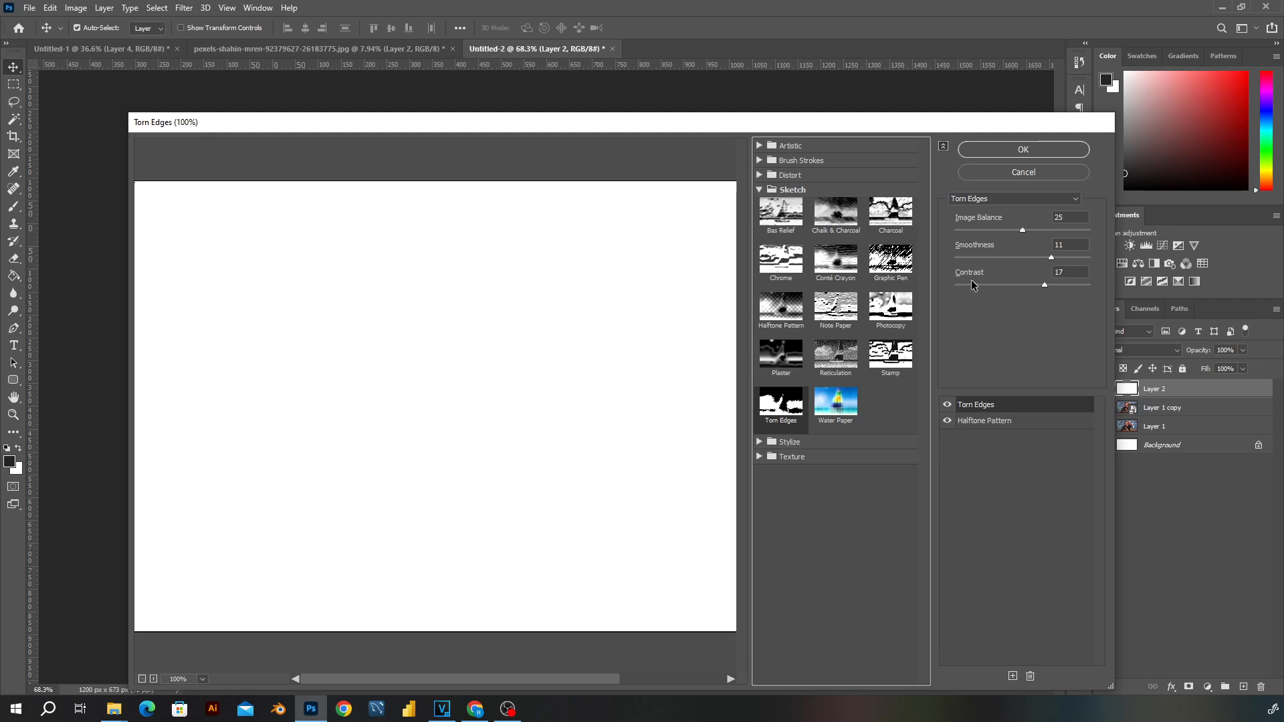
{"action": "left_click_drag", "start_coordinate": [972, 285], "coordinate": [961, 287]}
{"action": "left_click_drag", "start_coordinate": [1022, 230], "coordinate": [1044, 259]}
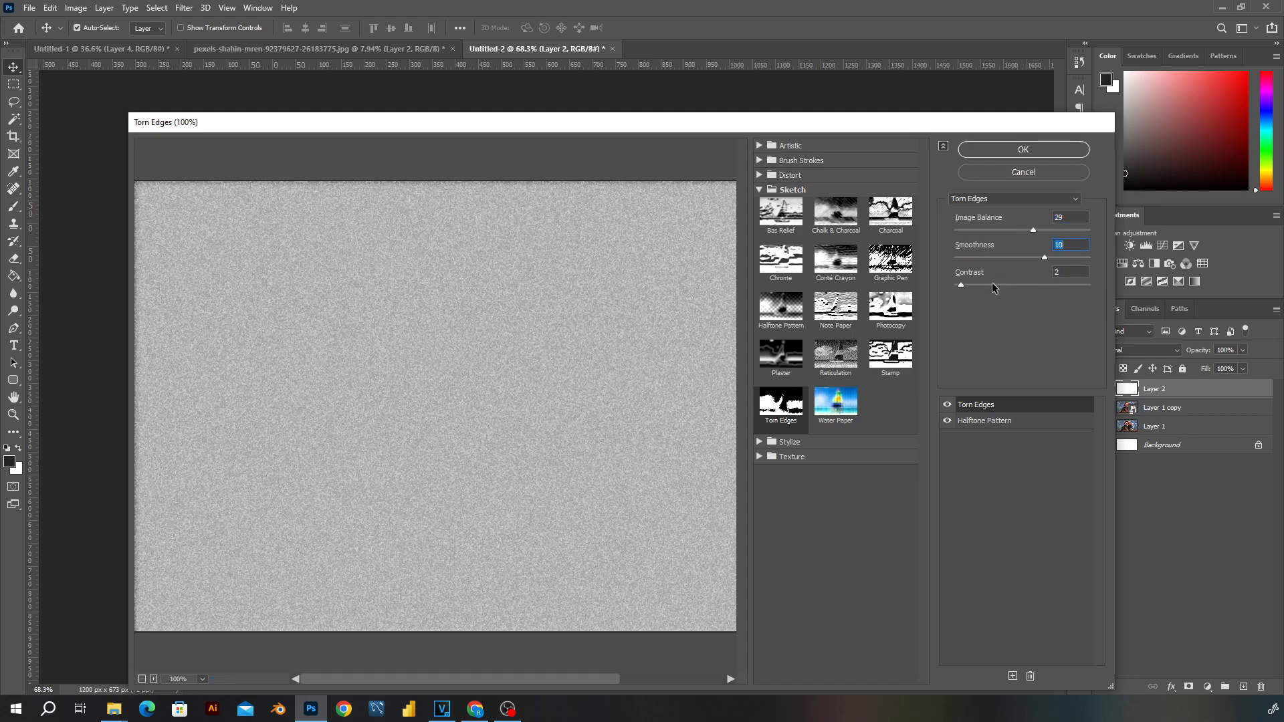
- Set the Torn Edges smoothness to 14 and image balance to 31, and apply both effects to the white layer
{"action": "scroll", "coordinate": [512, 396], "scroll_direction": "up", "scroll_amount": 4}
{"action": "scroll", "coordinate": [512, 396], "scroll_direction": "up", "scroll_amount": 6}
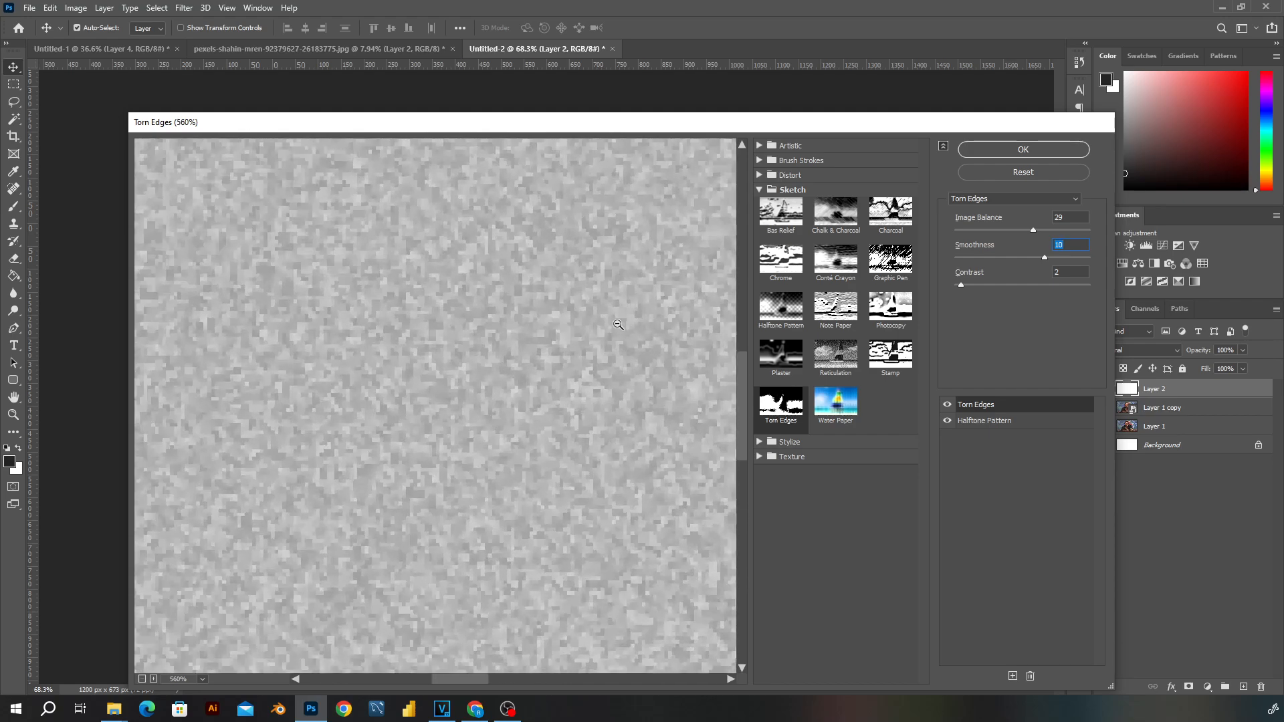
{"action": "left_click_drag", "start_coordinate": [1045, 259], "coordinate": [1083, 259]}
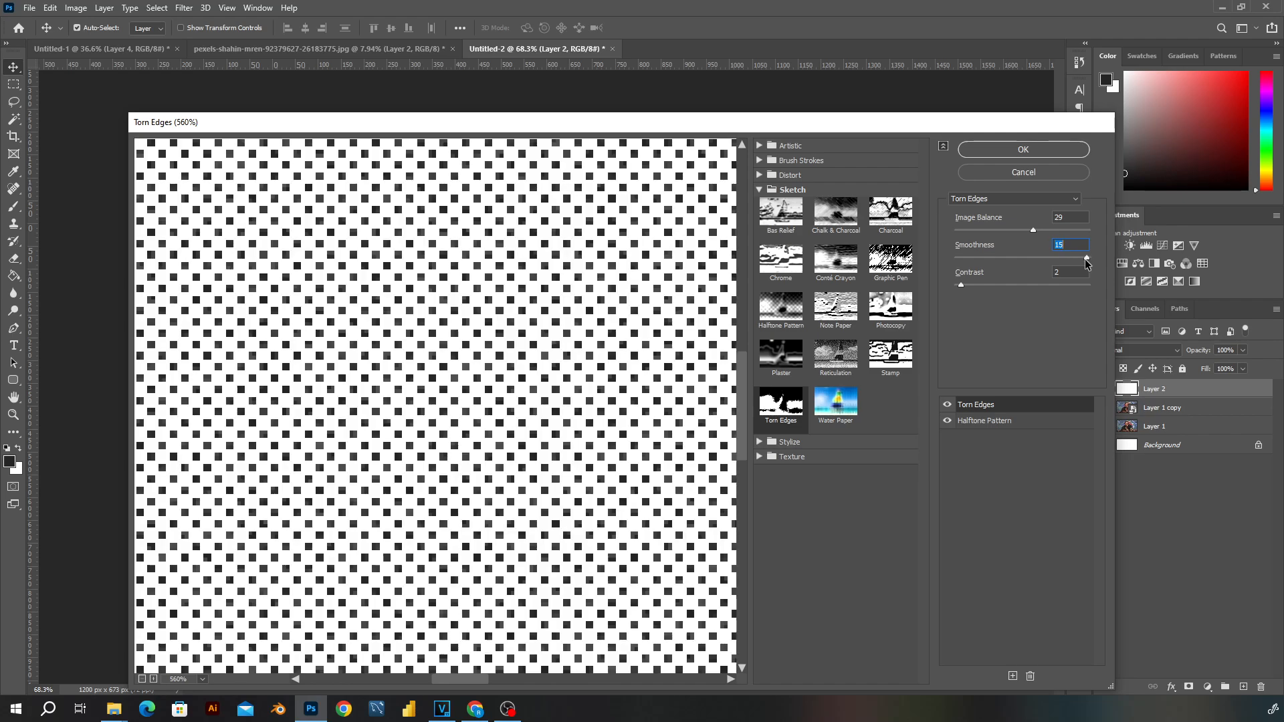
{"action": "scroll", "coordinate": [564, 381], "scroll_direction": "down", "scroll_amount": 1}
{"action": "scroll", "coordinate": [564, 381], "scroll_direction": "down", "scroll_amount": 3}
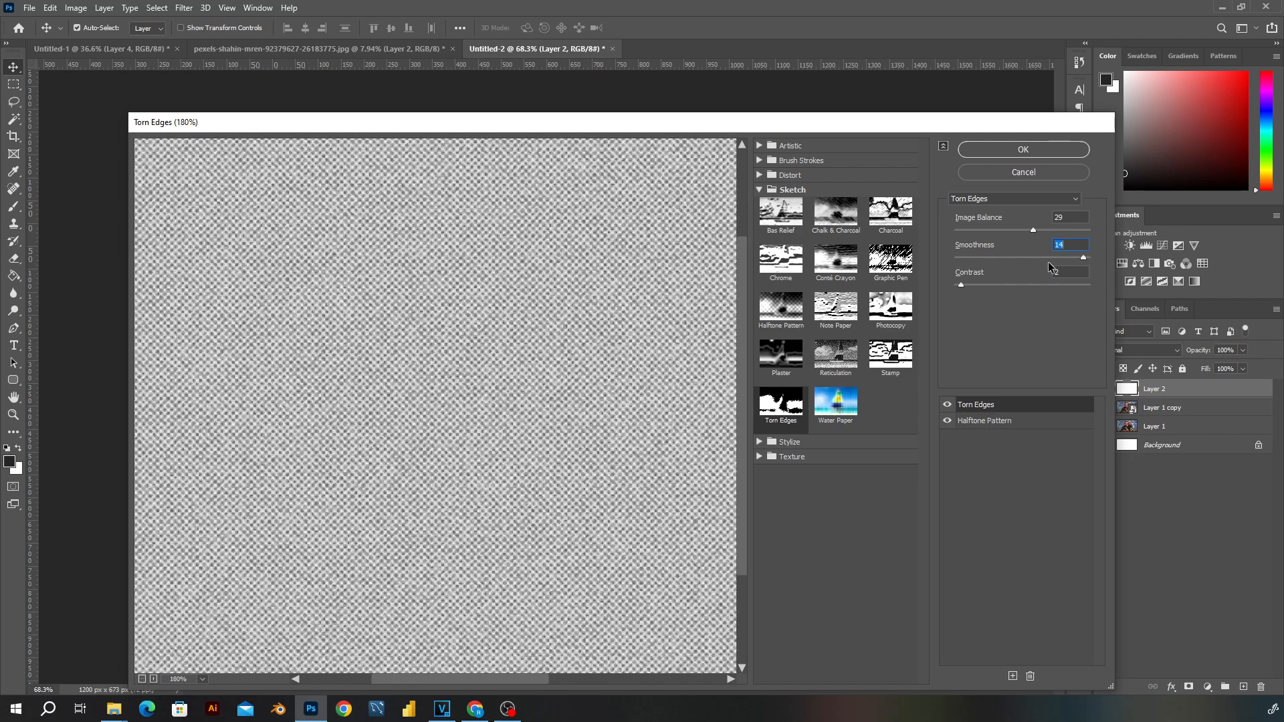
{"action": "mouse_move", "coordinate": [1035, 230]}
{"action": "left_mouse_down"}
{"action": "mouse_move", "coordinate": [1060, 230]}
{"action": "mouse_move", "coordinate": [1026, 230]}
{"action": "mouse_move", "coordinate": [1036, 231]}
{"action": "left_mouse_up"}
{"action": "scroll", "coordinate": [588, 318], "scroll_direction": "down", "scroll_amount": 2}
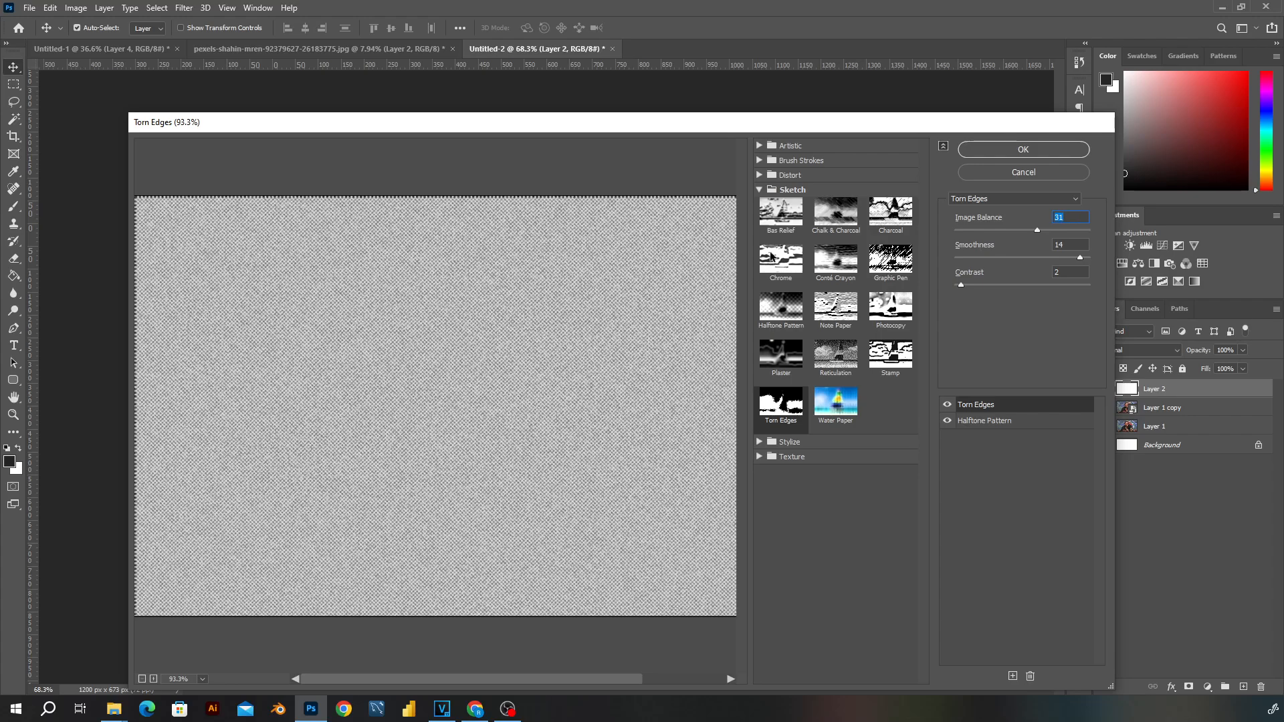
{"action": "left_click", "coordinate": [1024, 150]}
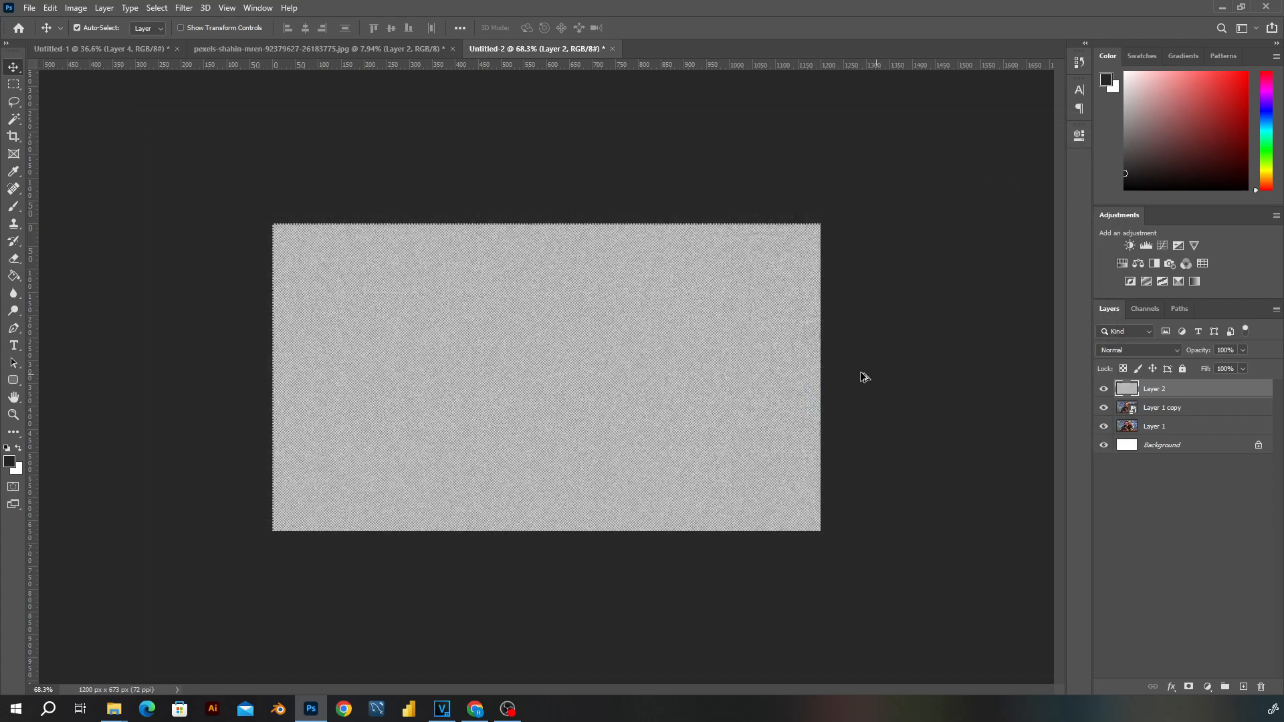
- Set the blend mode of the halftone pattern layer to Overlay
{"action": "key", "text": "ctrl+1"}
{"action": "scroll", "coordinate": [753, 360], "scroll_direction": "up", "scroll_amount": 1}
{"action": "scroll", "coordinate": [733, 275], "scroll_direction": "down", "scroll_amount": 1}
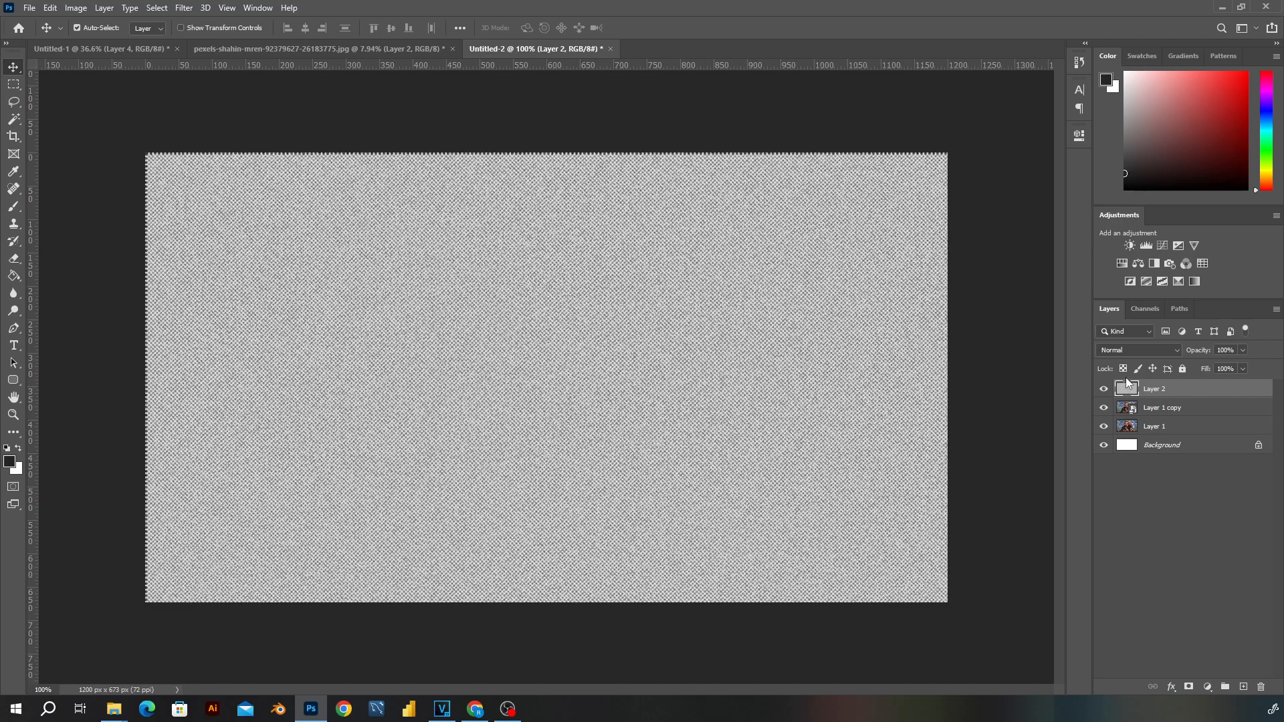
{"action": "left_click", "coordinate": [1125, 351]}
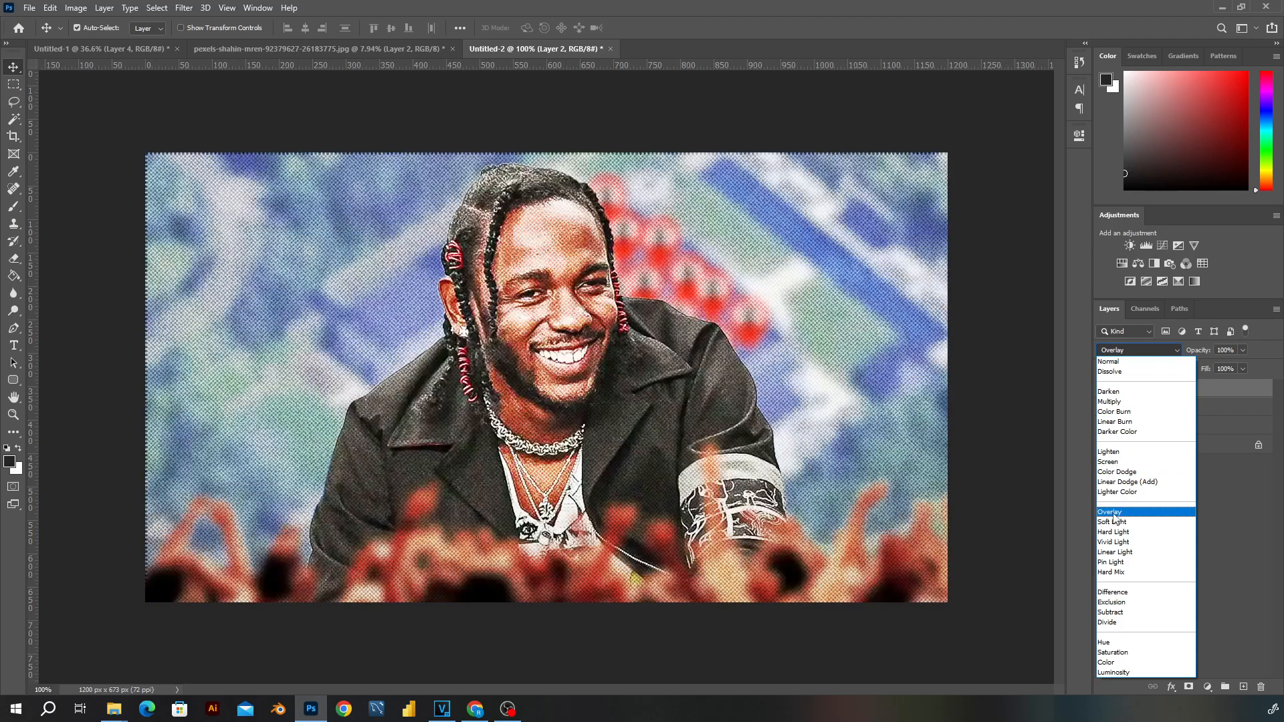
{"action": "left_click", "coordinate": [1113, 514]}
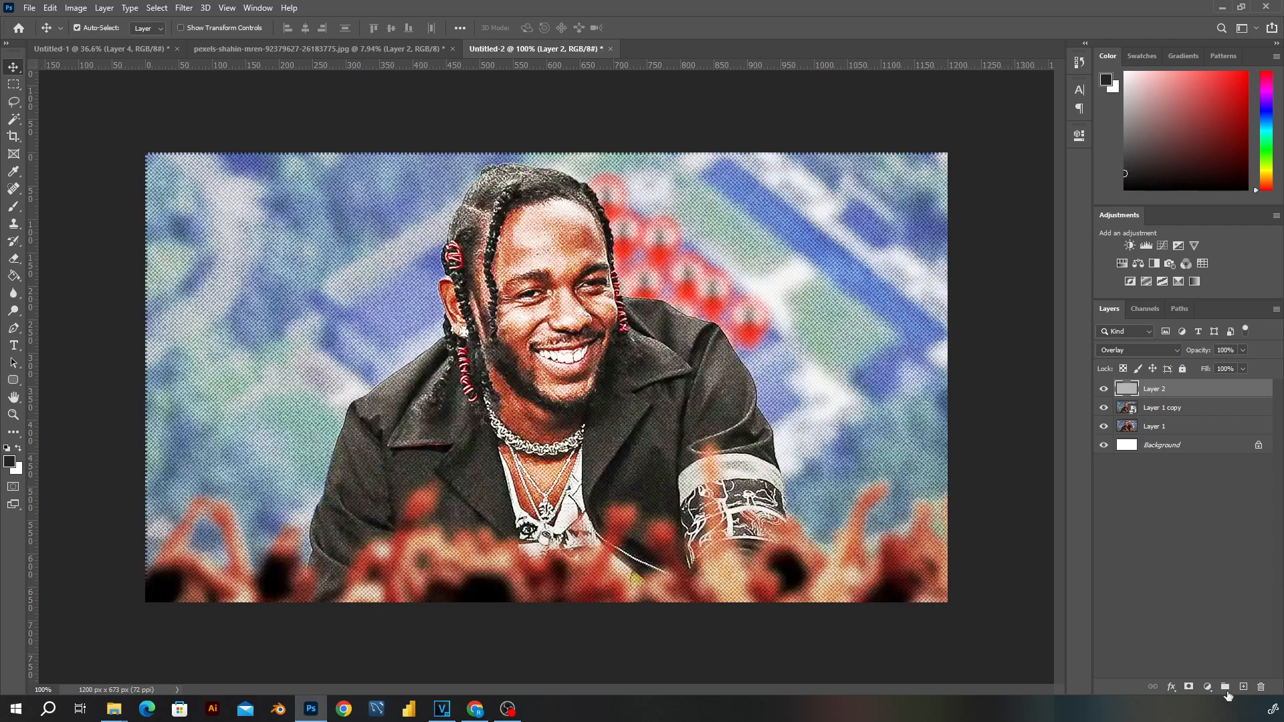
- Apply an Add Noise filter to the Layer 1 copy smart object with 4.39% amount, Gaussian distribution and Monochromatic enabled
{"action": "left_click", "coordinate": [1174, 414]}
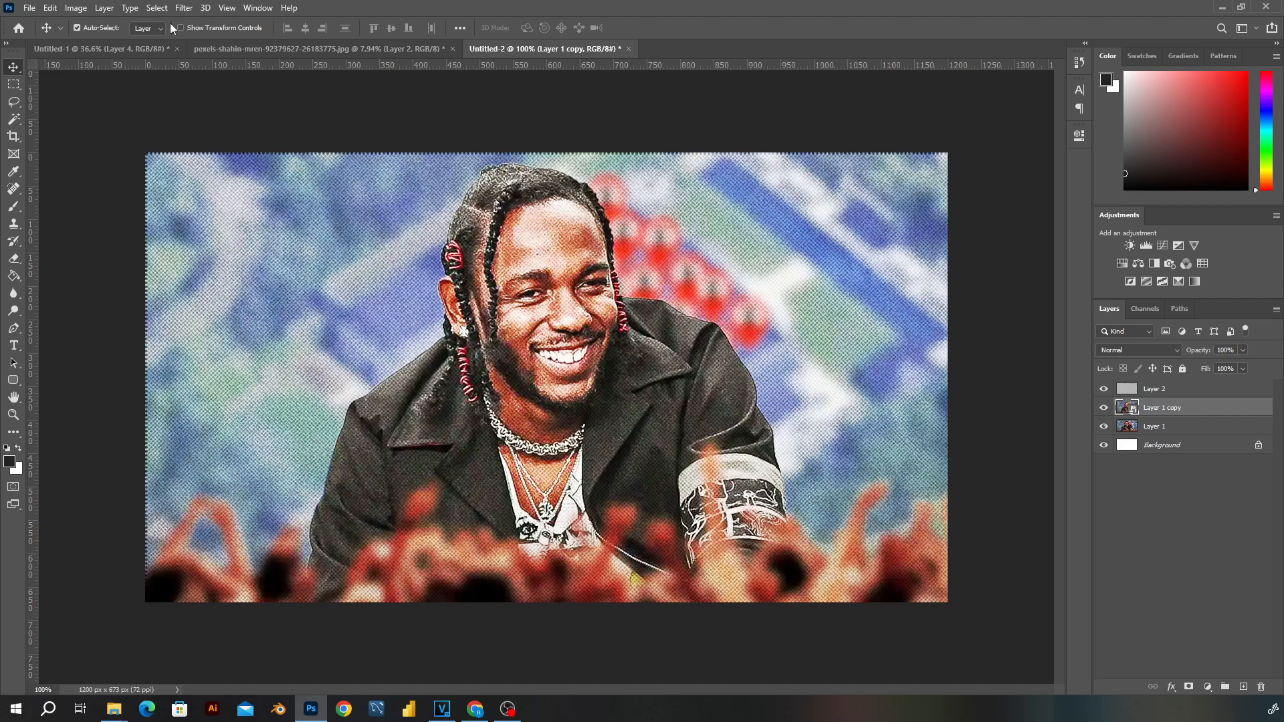
{"action": "left_click", "coordinate": [185, 8]}
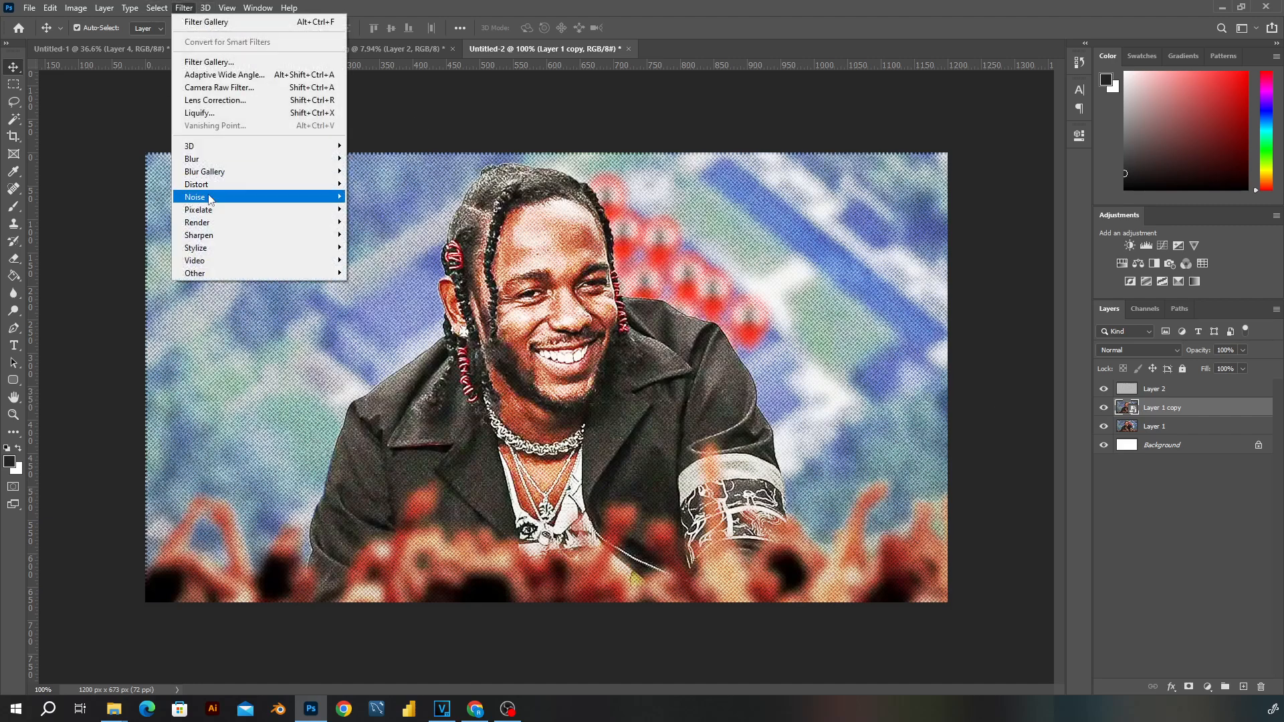
{"action": "mouse_move", "coordinate": [209, 198]}
{"action": "left_click", "coordinate": [399, 196]}
{"action": "left_click_drag", "start_coordinate": [638, 124], "coordinate": [782, 126]}
{"action": "left_click_drag", "start_coordinate": [704, 337], "coordinate": [701, 340]}
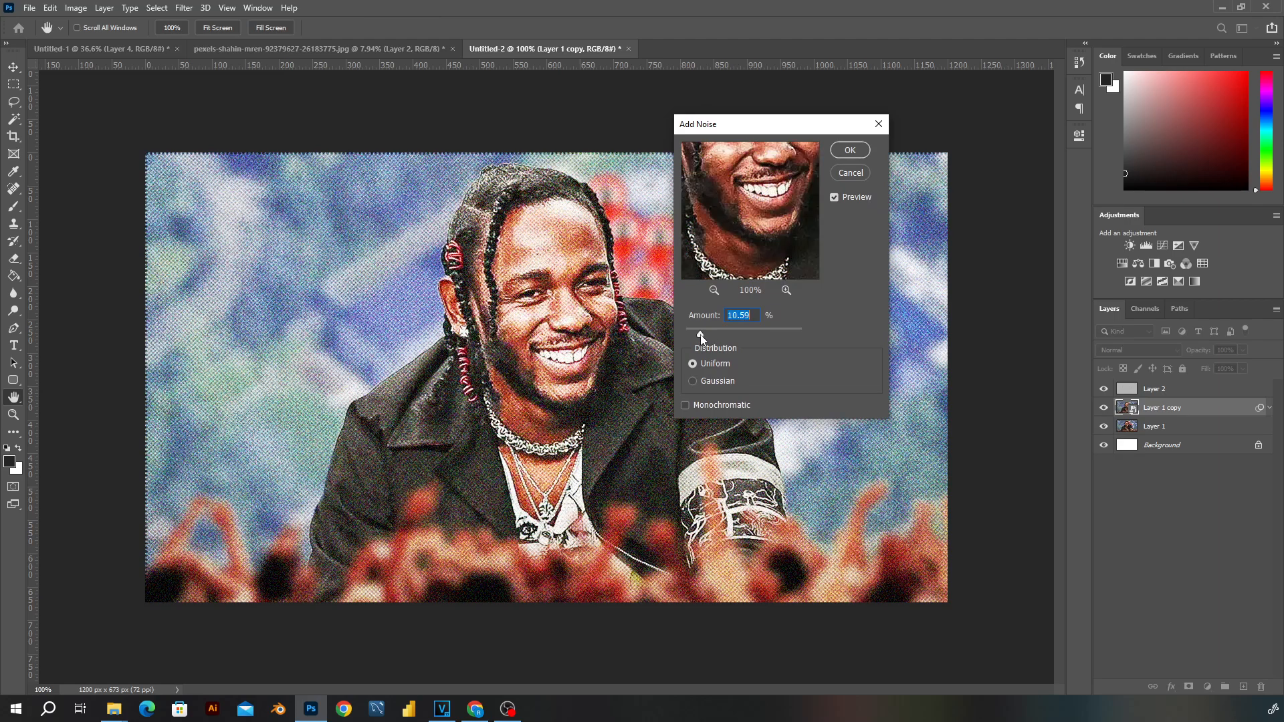
{"action": "left_click", "coordinate": [685, 405]}
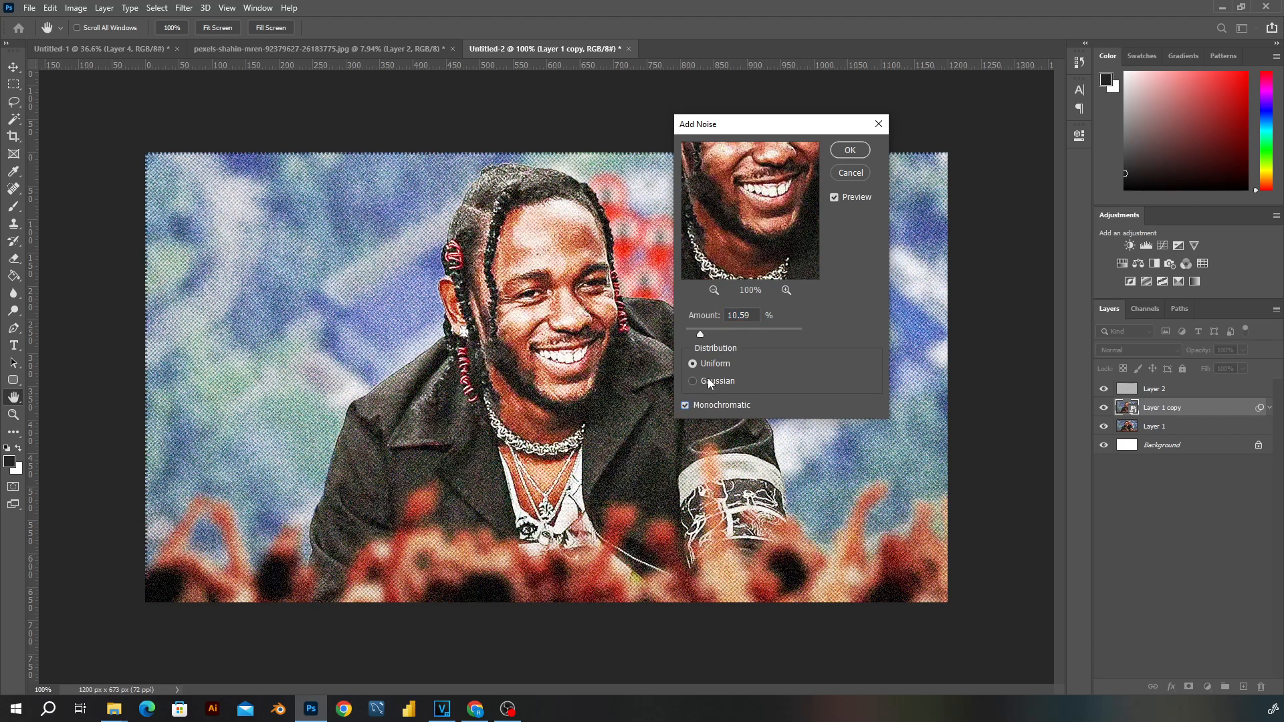
{"action": "left_click", "coordinate": [707, 380]}
{"action": "left_click_drag", "start_coordinate": [700, 333], "coordinate": [691, 336]}
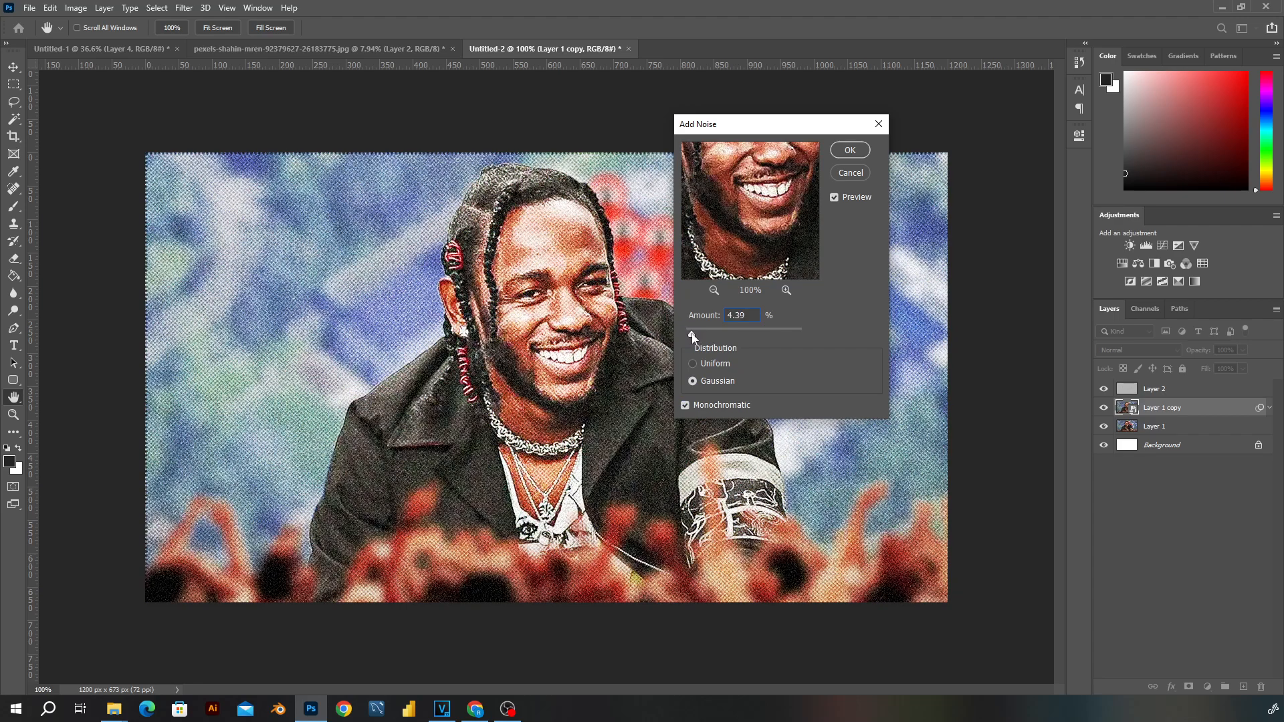
{"action": "left_click", "coordinate": [840, 150]}
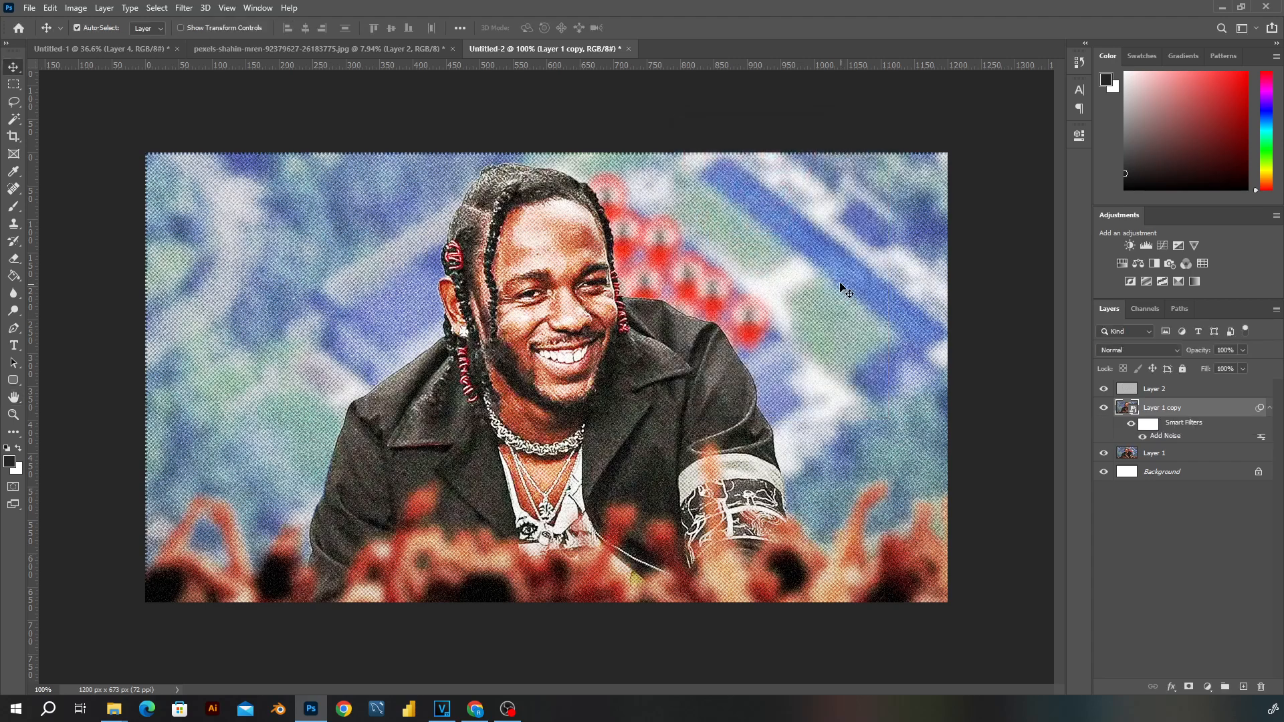
- Add a Threshold adjustment layer above the halftone pattern in Layer 2
{"action": "scroll", "coordinate": [796, 272], "scroll_direction": "down", "scroll_amount": 2}
{"action": "left_click", "coordinate": [1157, 389]}
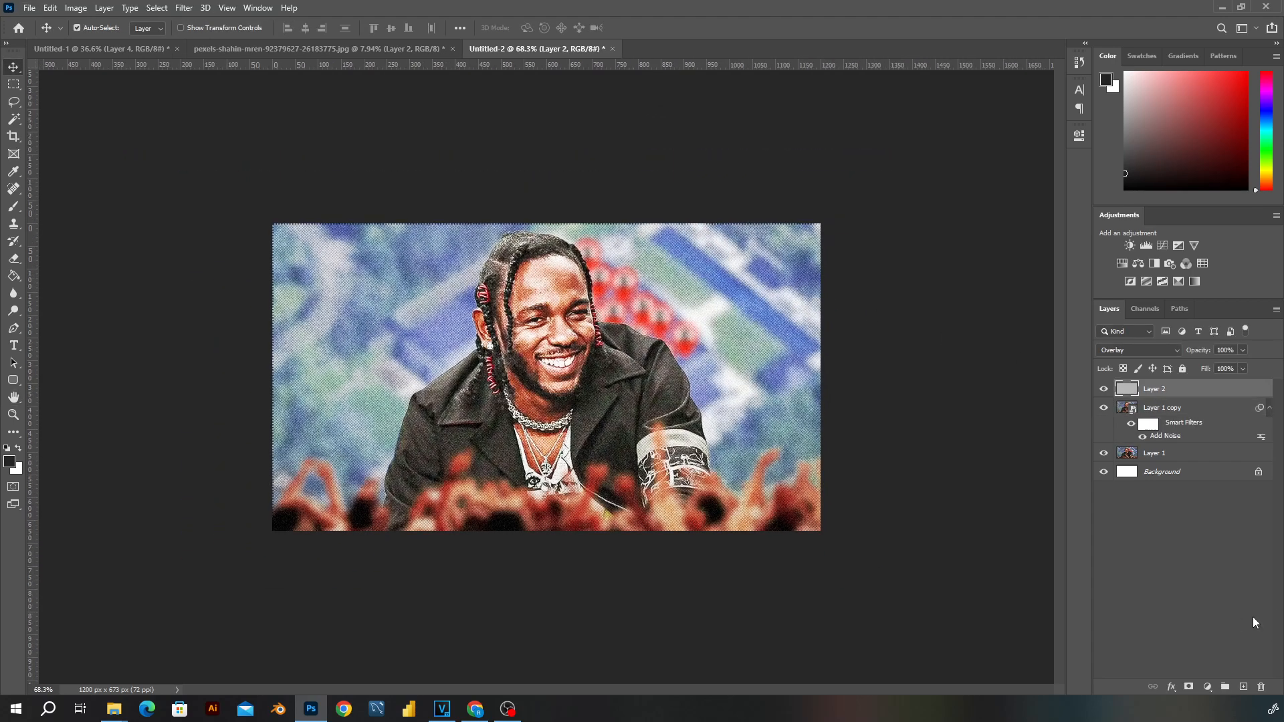
{"action": "left_click", "coordinate": [1207, 686]}
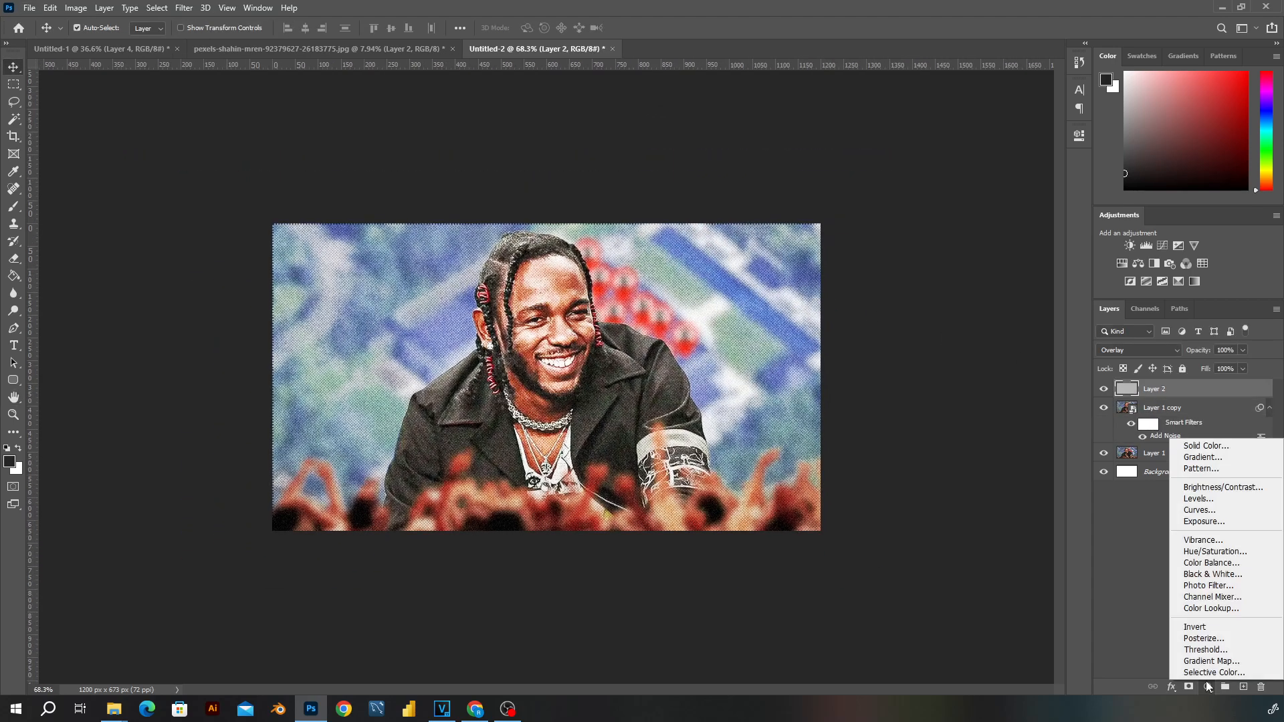
{"action": "left_click", "coordinate": [1189, 650]}
{"action": "key", "text": "ctrl+0"}
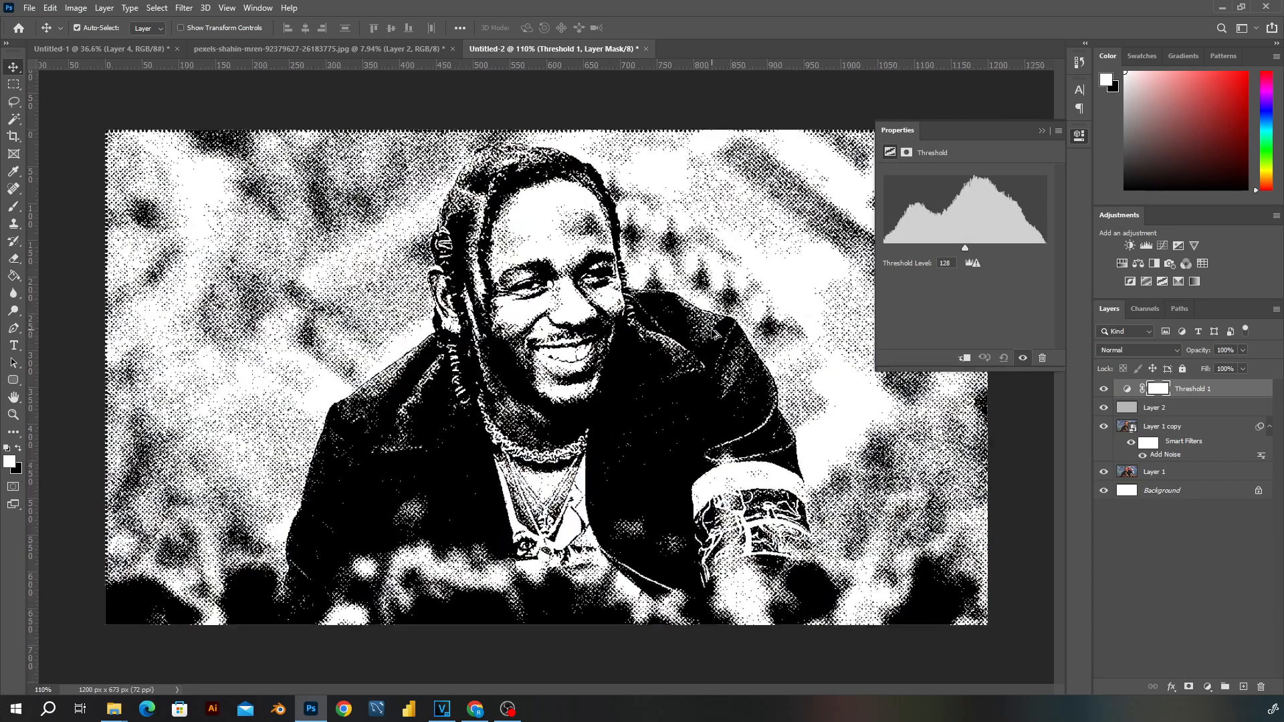
- Apply a Levels smart filter to Layer 1 copy with input black 11 and midtone 1.08
{"action": "left_click", "coordinate": [1169, 410]}
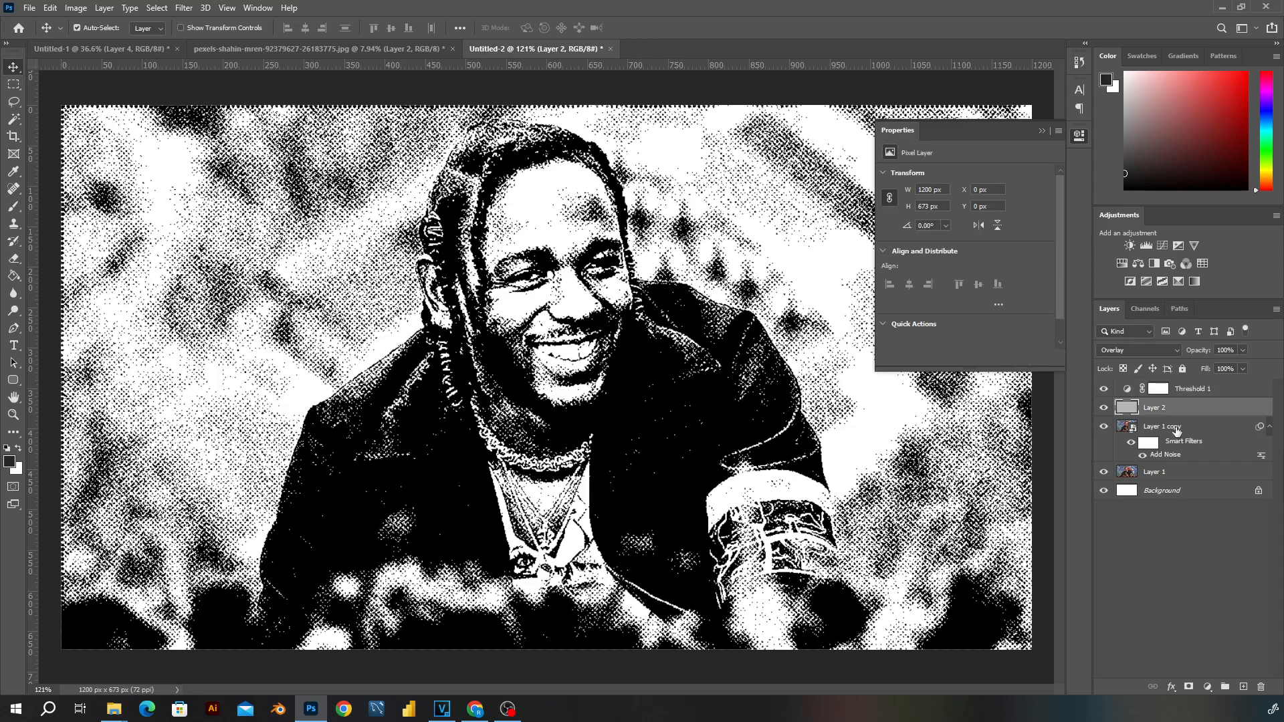
{"action": "left_click", "coordinate": [1176, 428]}
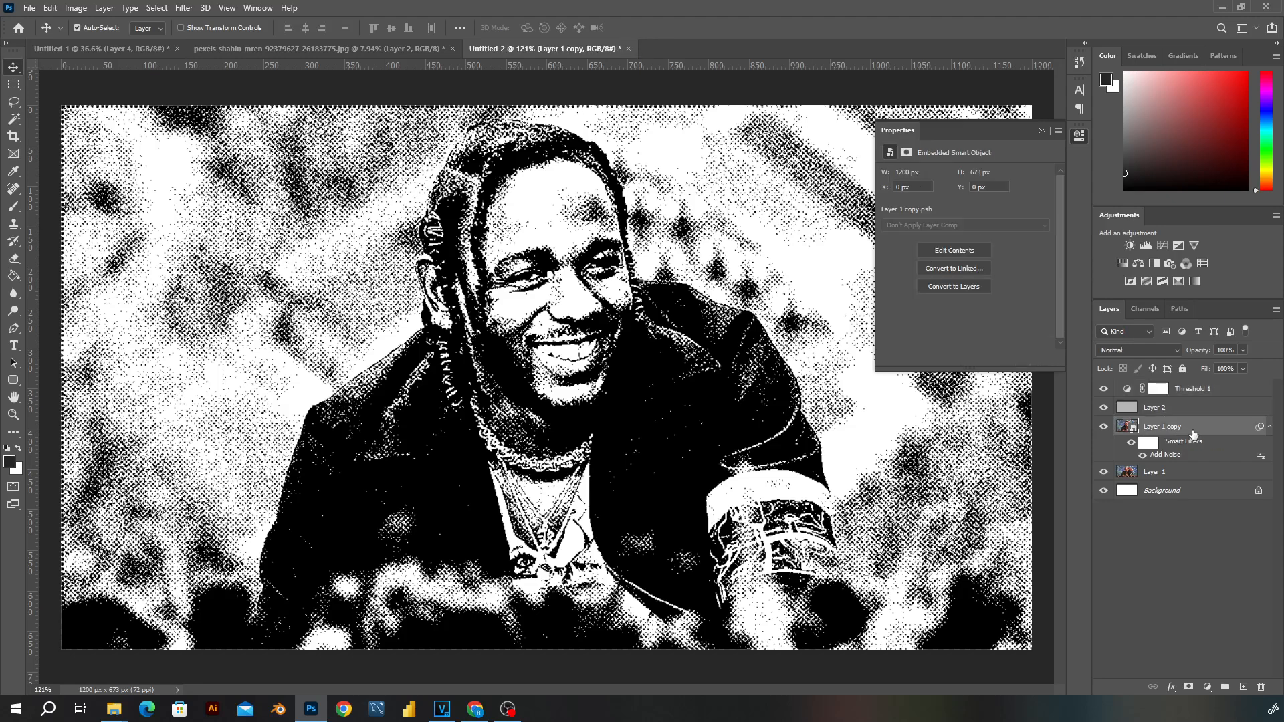
{"action": "key", "text": "ctrl+l"}
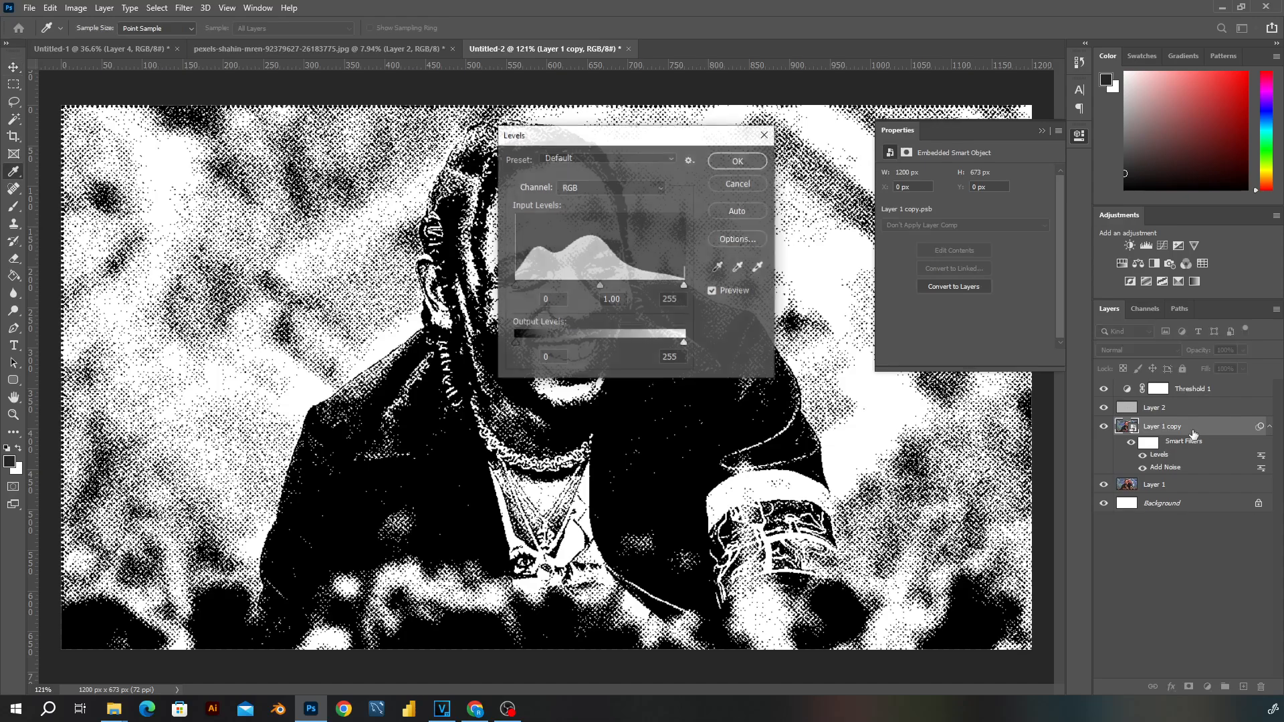
{"action": "left_click_drag", "start_coordinate": [686, 139], "coordinate": [1022, 185]}
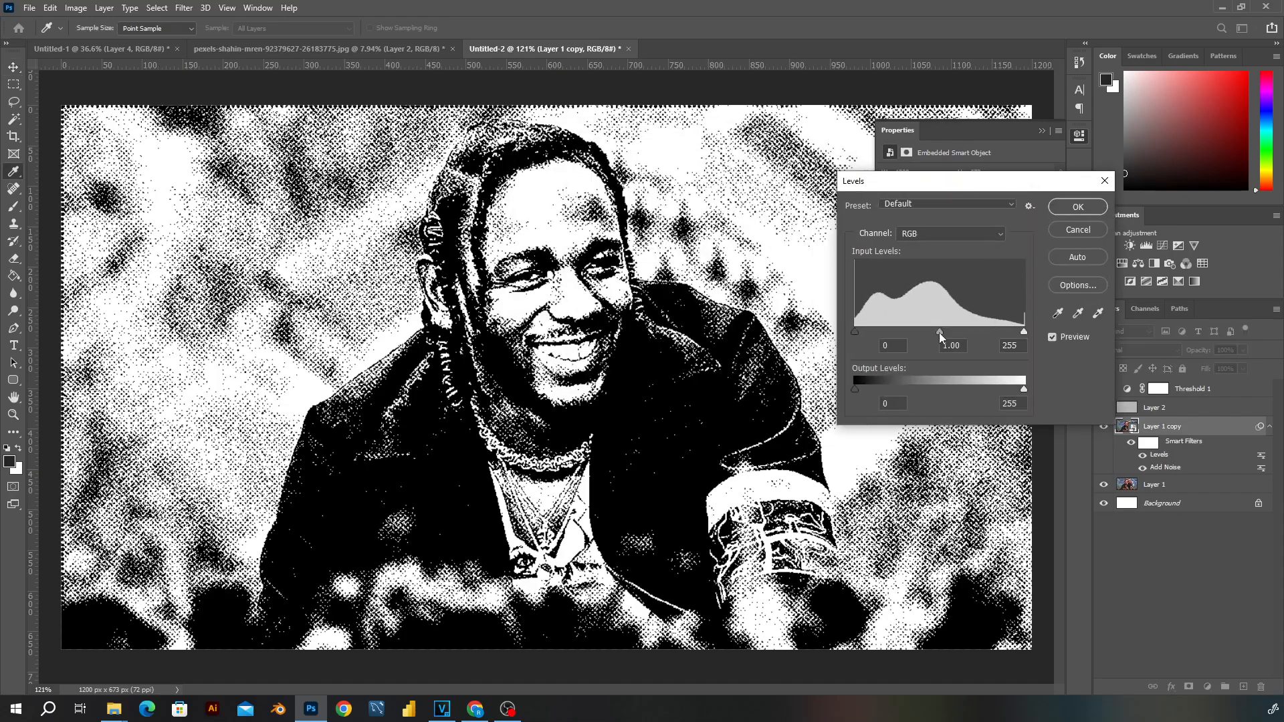
{"action": "mouse_move", "coordinate": [939, 332]}
{"action": "left_mouse_down"}
{"action": "mouse_move", "coordinate": [916, 332]}
{"action": "mouse_move", "coordinate": [948, 331]}
{"action": "mouse_move", "coordinate": [921, 331]}
{"action": "mouse_move", "coordinate": [934, 330]}
{"action": "left_mouse_up"}
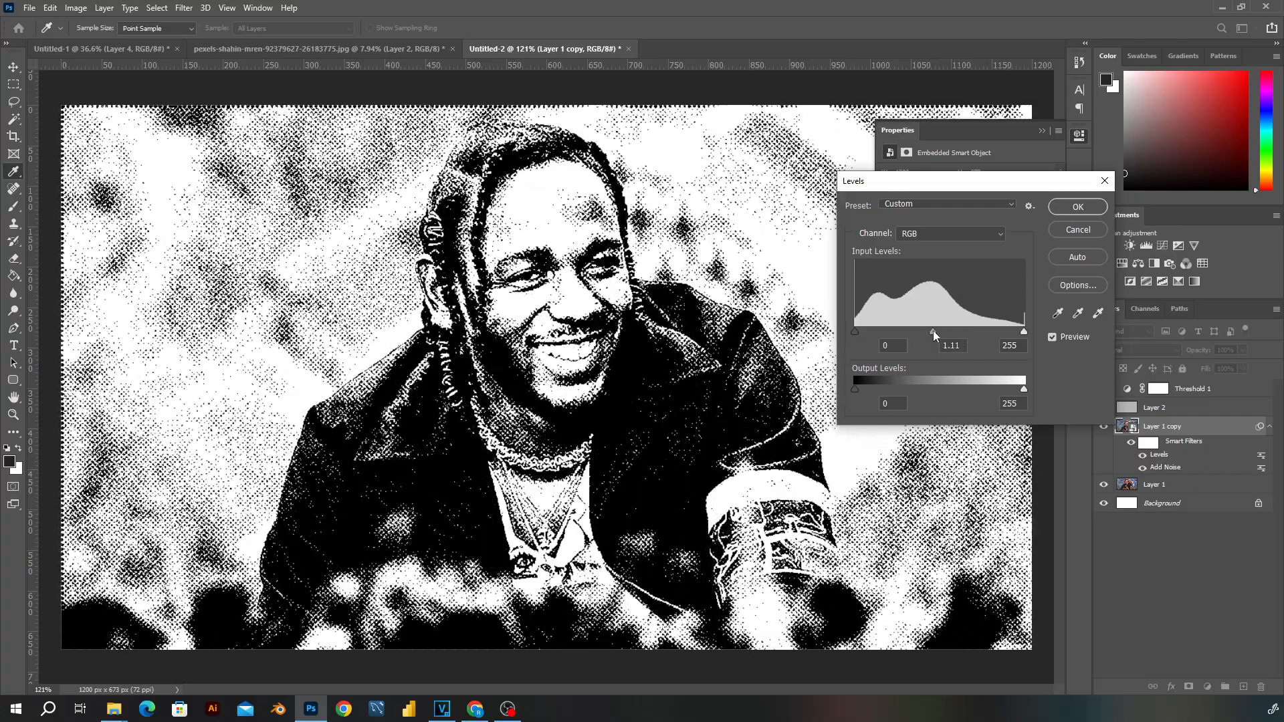
{"action": "left_click_drag", "start_coordinate": [856, 330], "coordinate": [861, 331]}
{"action": "mouse_move", "coordinate": [857, 387]}
{"action": "left_mouse_down"}
{"action": "mouse_move", "coordinate": [881, 388]}
{"action": "mouse_move", "coordinate": [854, 388]}
{"action": "left_mouse_up"}
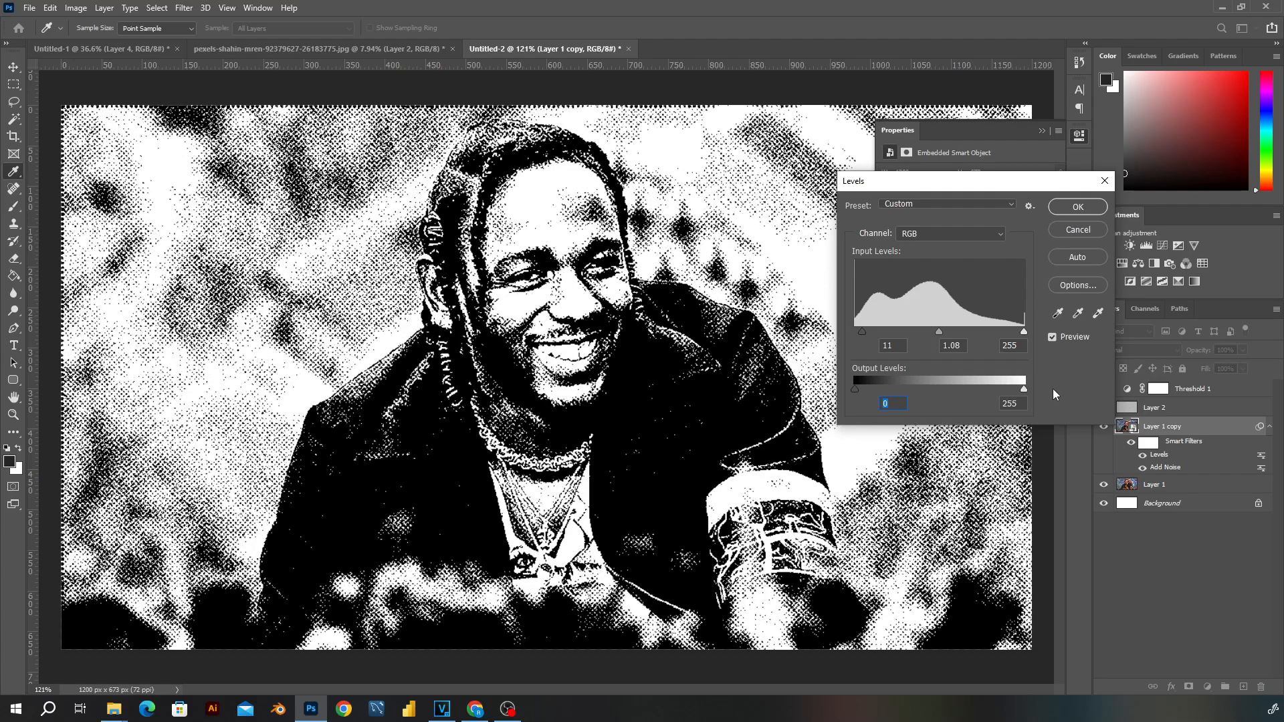
{"action": "left_click", "coordinate": [1024, 389]}
{"action": "mouse_move", "coordinate": [1024, 332]}
{"action": "left_mouse_down"}
{"action": "mouse_move", "coordinate": [1003, 333]}
{"action": "mouse_move", "coordinate": [1046, 334]}
{"action": "left_mouse_up"}
{"action": "left_click", "coordinate": [1080, 206]}
- Duplicate the Layer 1 copy smart object, move the duplicate above Threshold 1 and hide its Levels and Add Noise filters
{"action": "left_click", "coordinate": [1204, 390]}
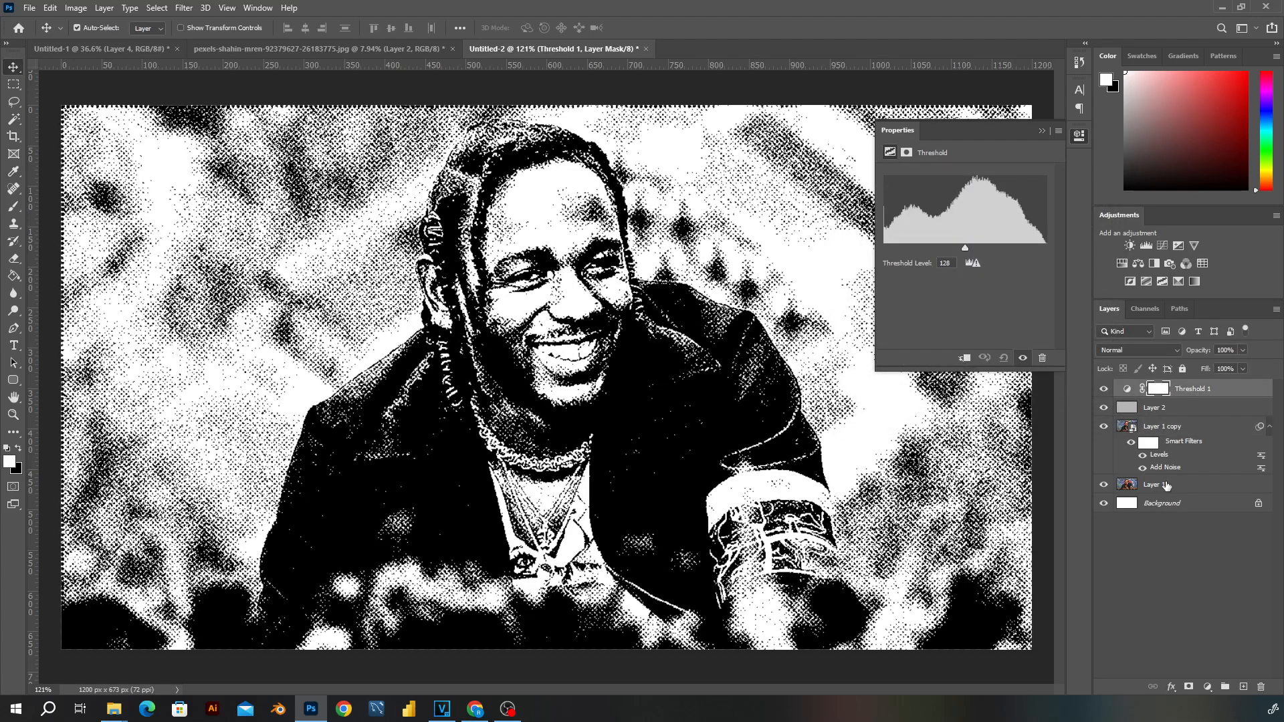
{"action": "left_click", "coordinate": [1168, 486]}
{"action": "left_click", "coordinate": [1191, 432]}
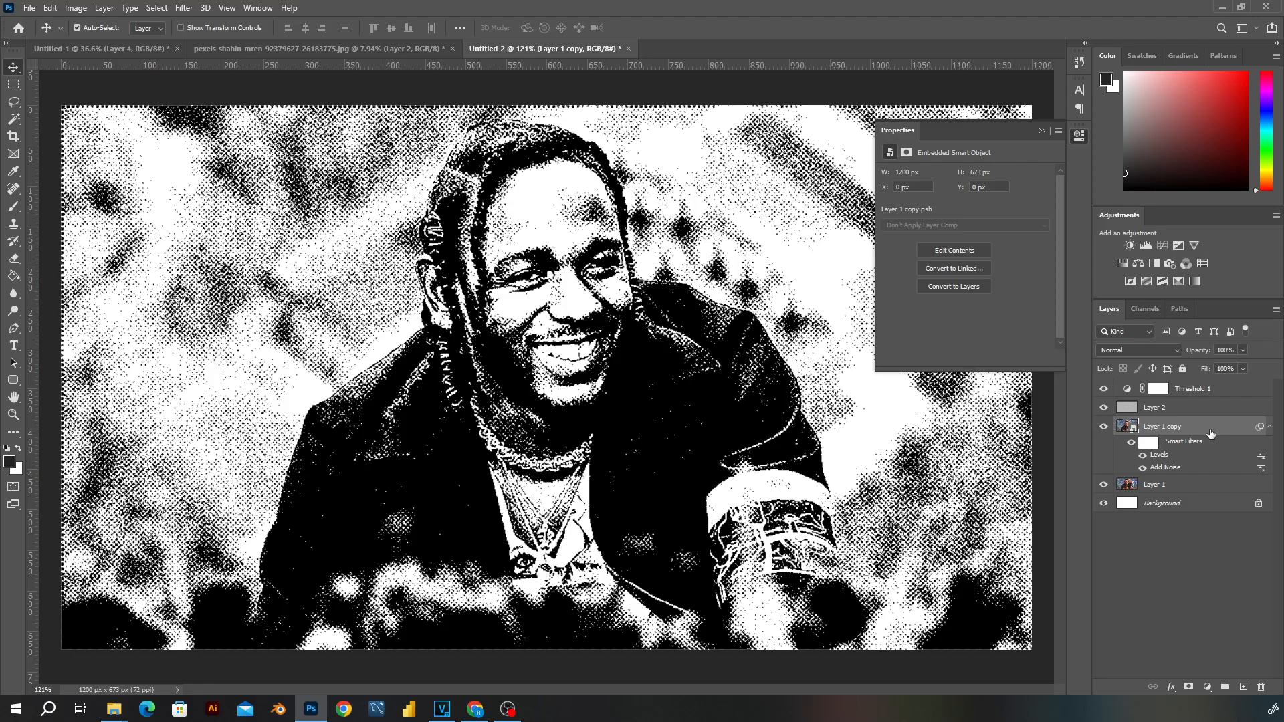
{"action": "left_click_drag", "start_coordinate": [1212, 435], "coordinate": [1244, 687]}
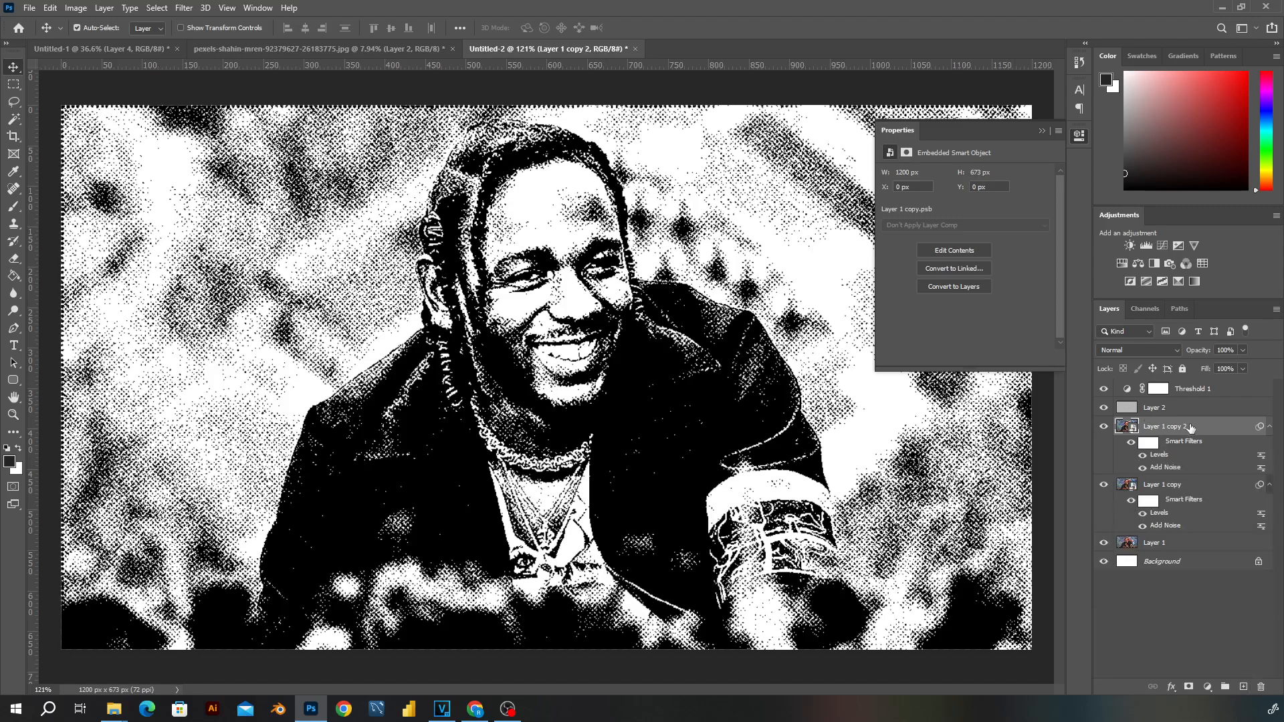
{"action": "left_click_drag", "start_coordinate": [1191, 428], "coordinate": [1187, 384]}
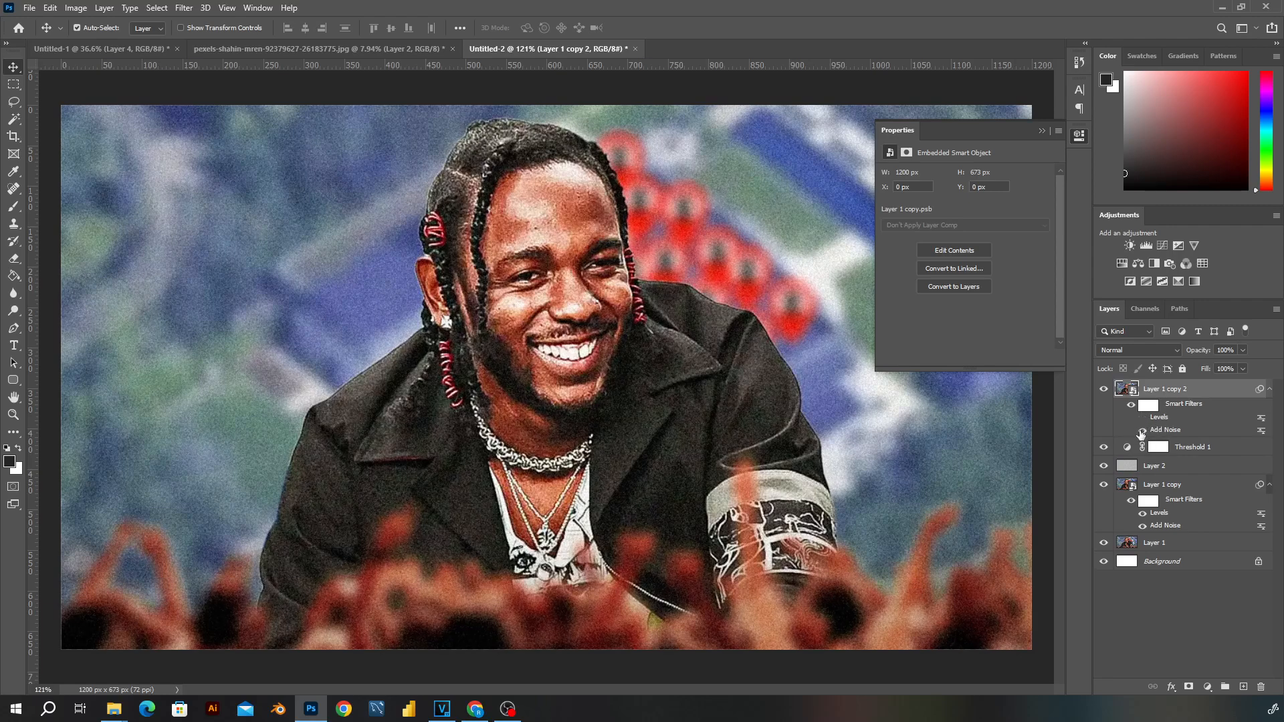
- Set the blend mode of the top layer, Layer 1 copy 2, to Screen
{"action": "left_click", "coordinate": [1124, 351]}
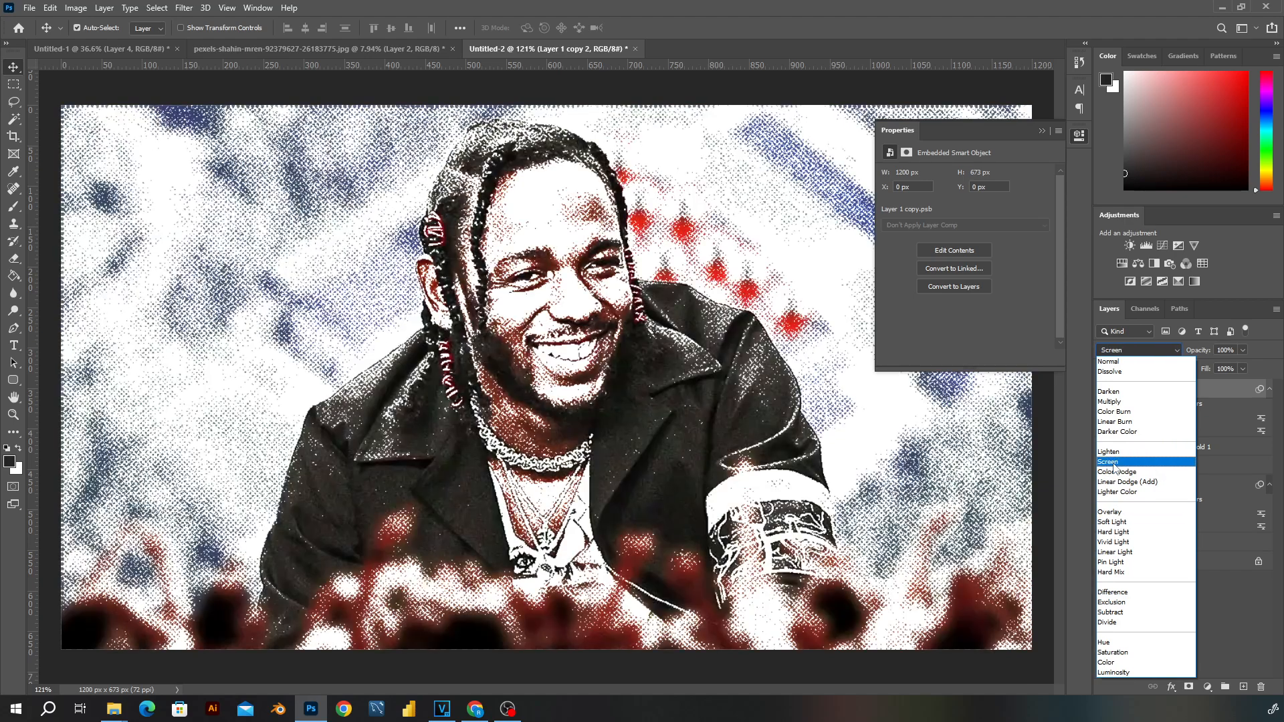
{"action": "left_click", "coordinate": [1115, 463]}
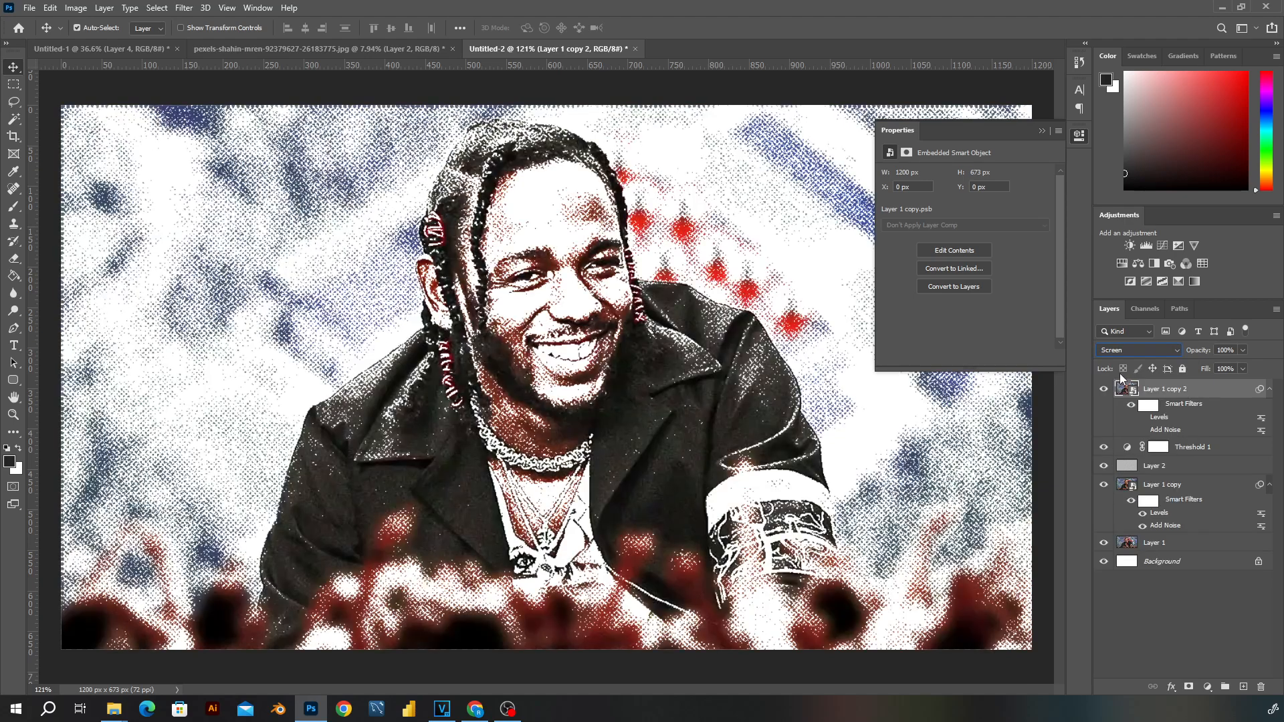
{"action": "left_click", "coordinate": [682, 245]}
{"action": "scroll", "coordinate": [754, 295], "scroll_direction": "down", "scroll_amount": 2}
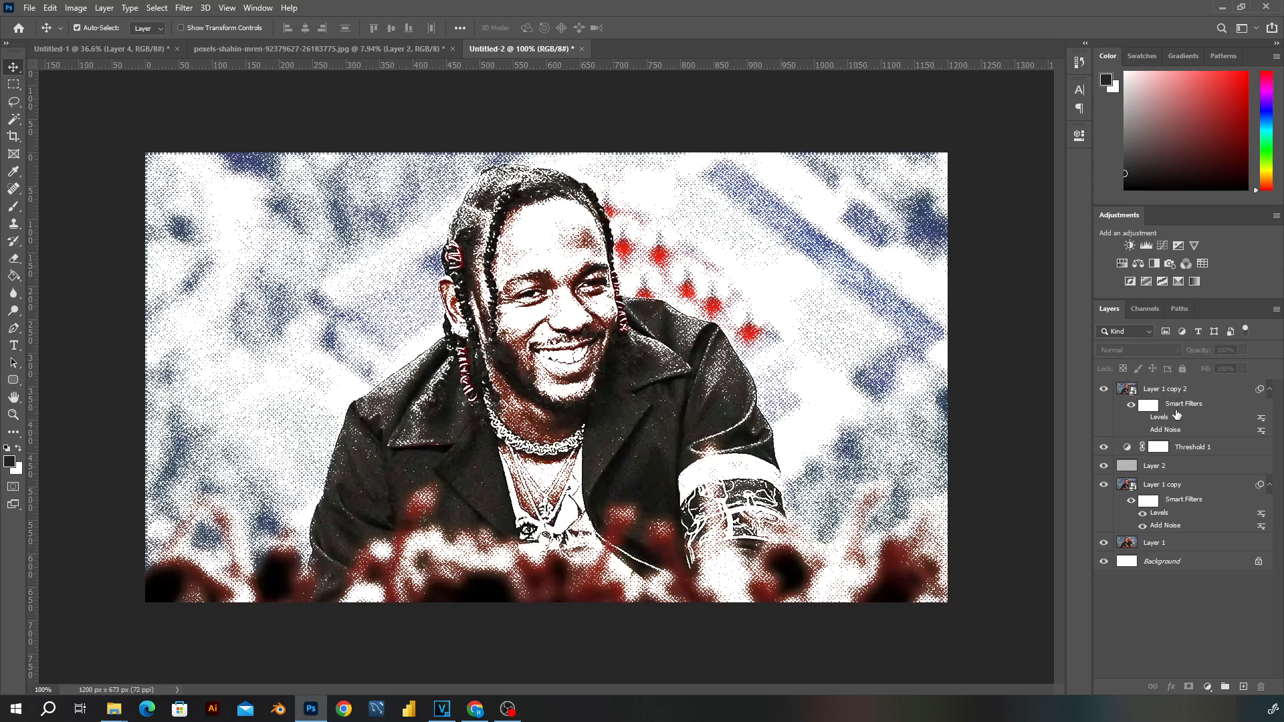
- Try a threshold level of 182 on the Threshold 1 adjustment and undo it
{"action": "left_click", "coordinate": [1158, 447]}
{"action": "double_click", "coordinate": [1131, 454]}
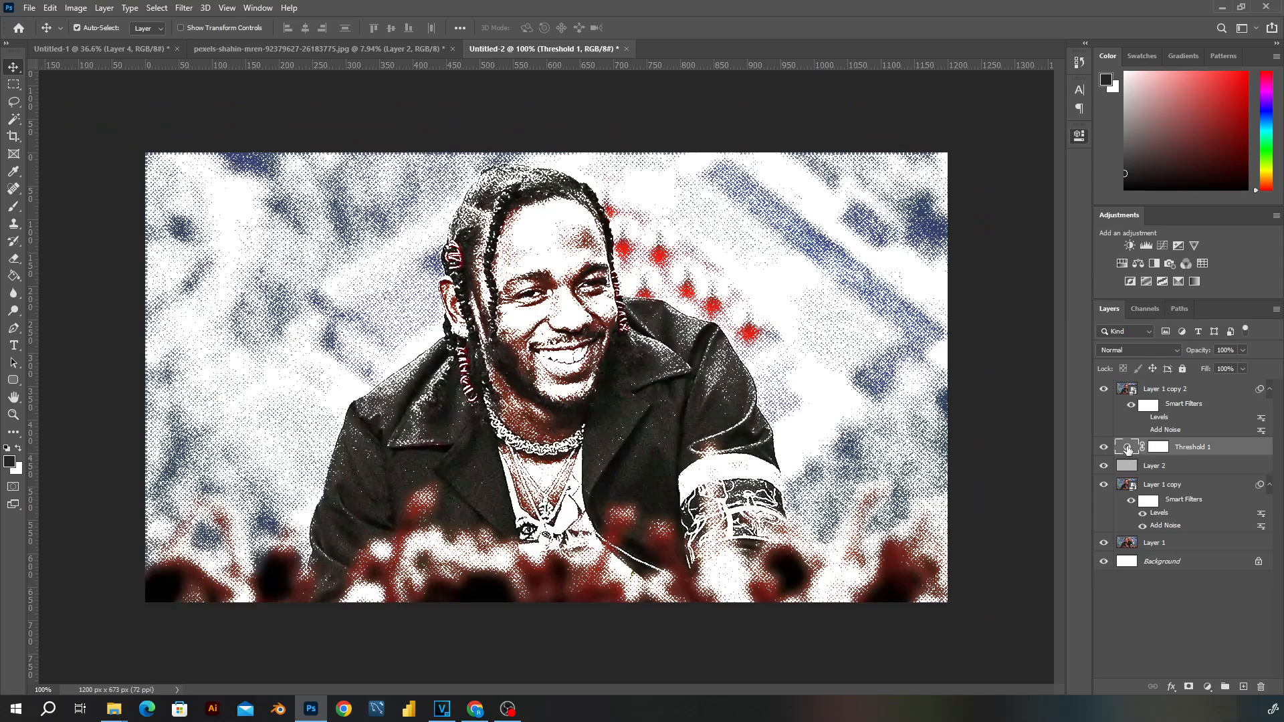
{"action": "left_click_drag", "start_coordinate": [964, 249], "coordinate": [1000, 246]}
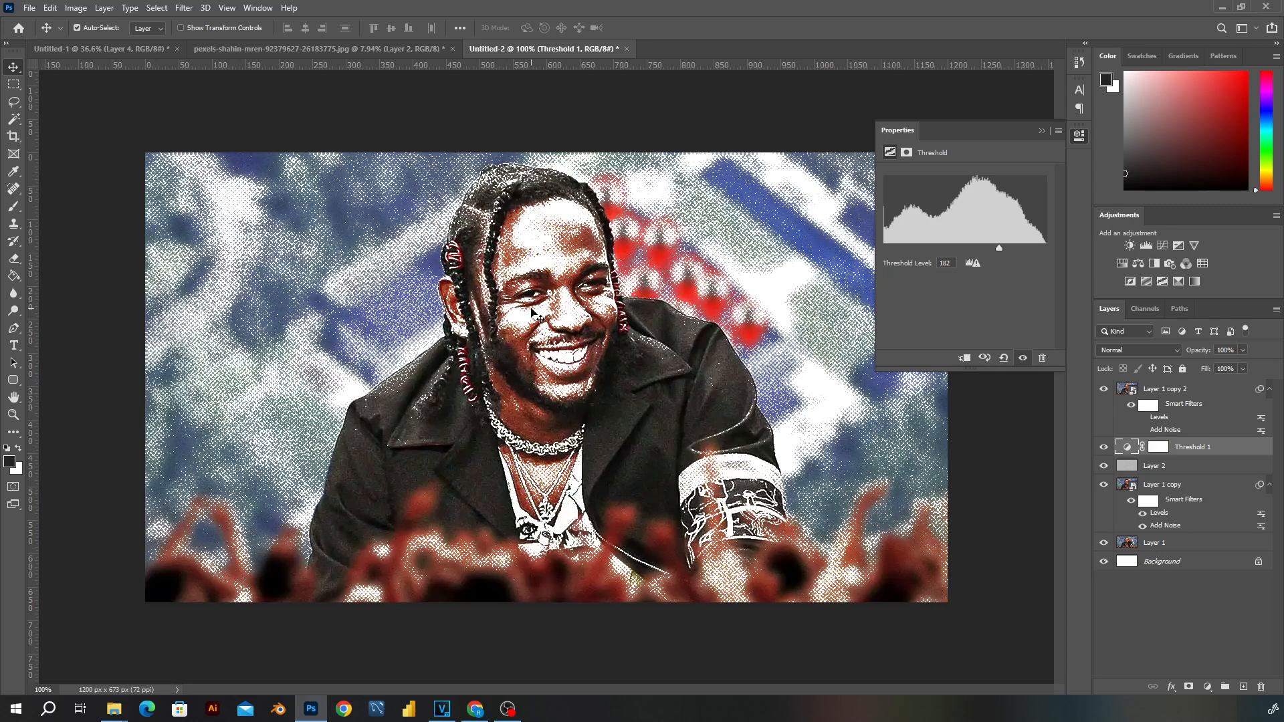
{"action": "key", "text": "ctrl+z"}
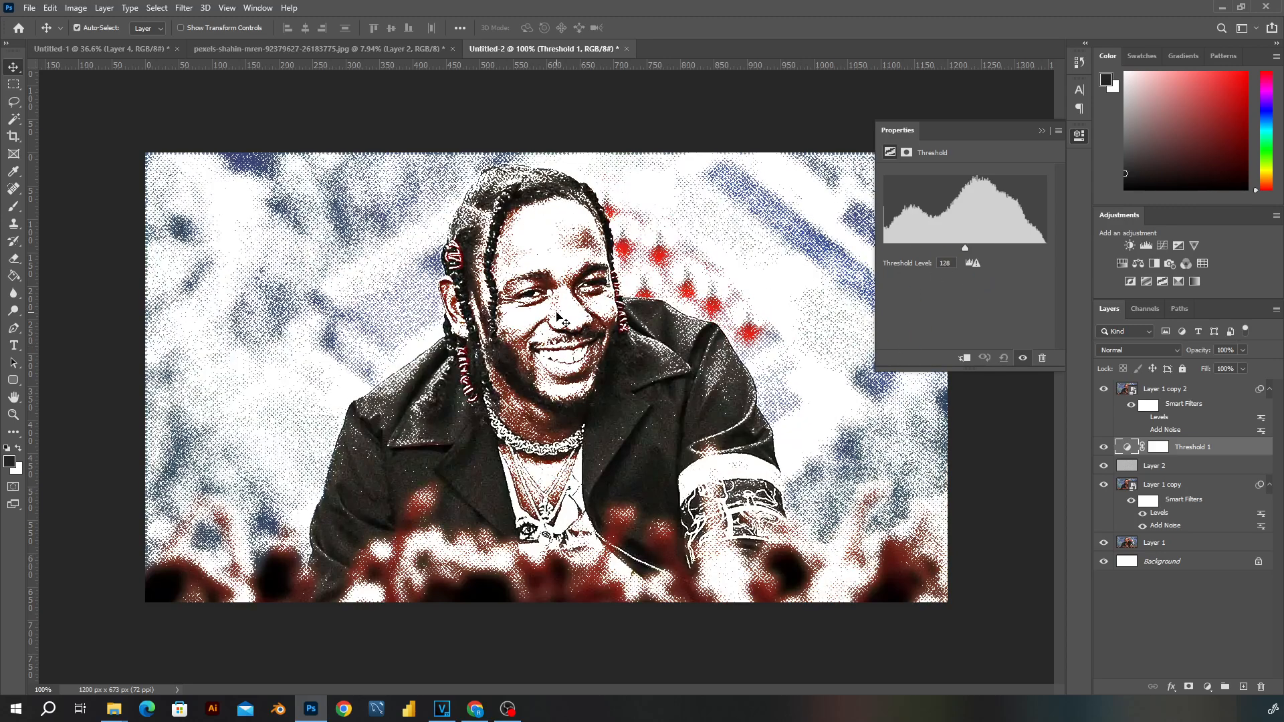
- Try input levels of 0, 0.67 and 242 in the Levels filter of Layer 1 copy and discard them
{"action": "double_click", "coordinate": [1159, 512]}
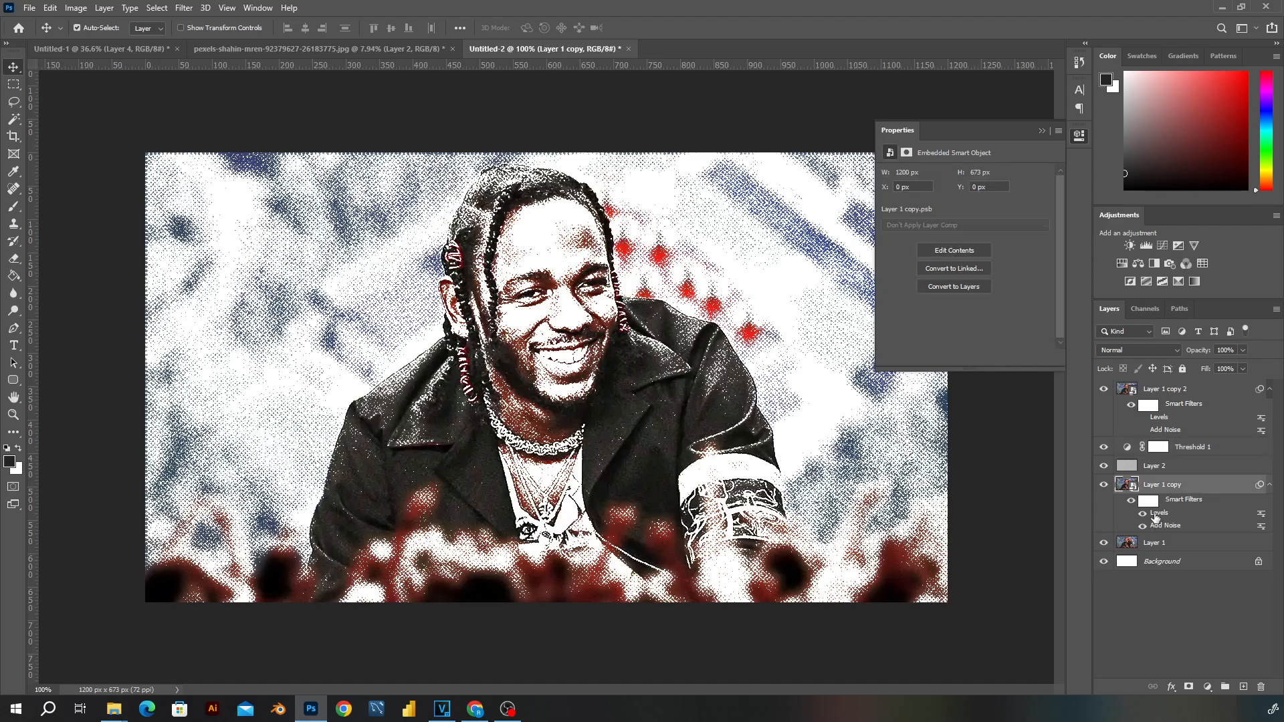
{"action": "left_click_drag", "start_coordinate": [945, 330], "coordinate": [962, 331]}
{"action": "left_click_drag", "start_coordinate": [862, 331], "coordinate": [854, 330]}
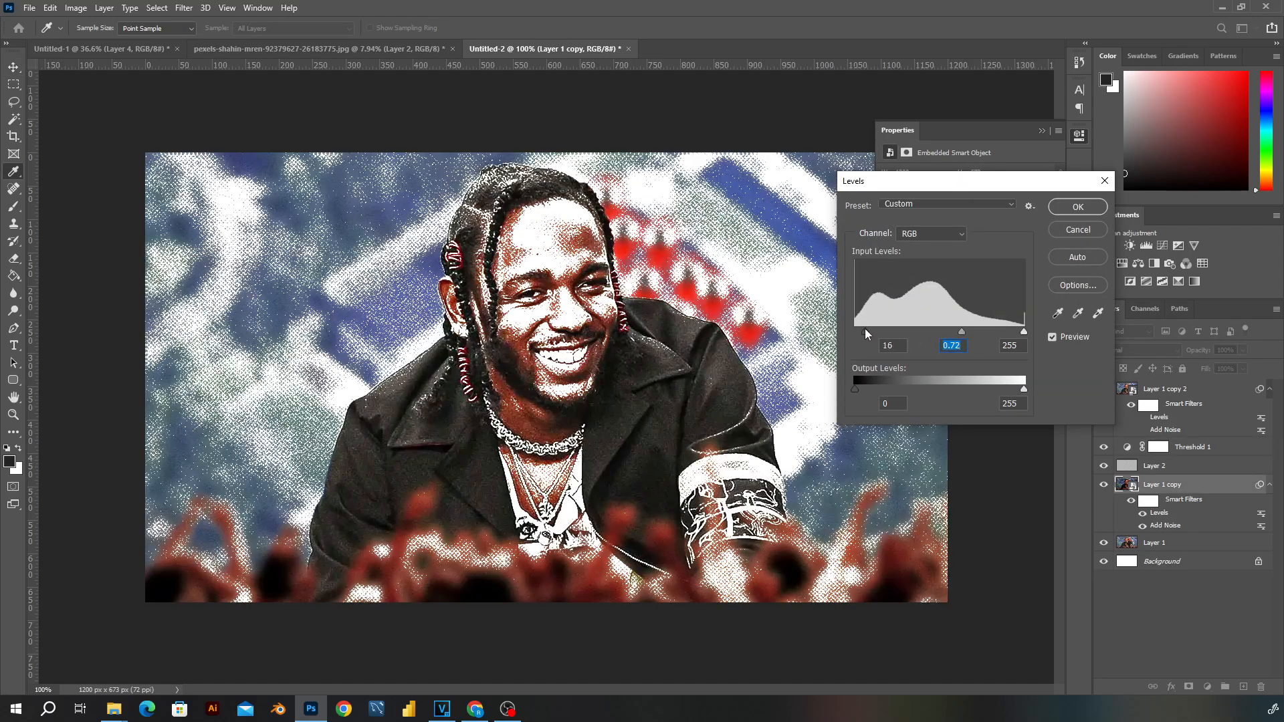
{"action": "mouse_move", "coordinate": [1024, 331]}
{"action": "left_mouse_down"}
{"action": "mouse_move", "coordinate": [945, 330]}
{"action": "mouse_move", "coordinate": [956, 331]}
{"action": "left_mouse_up"}
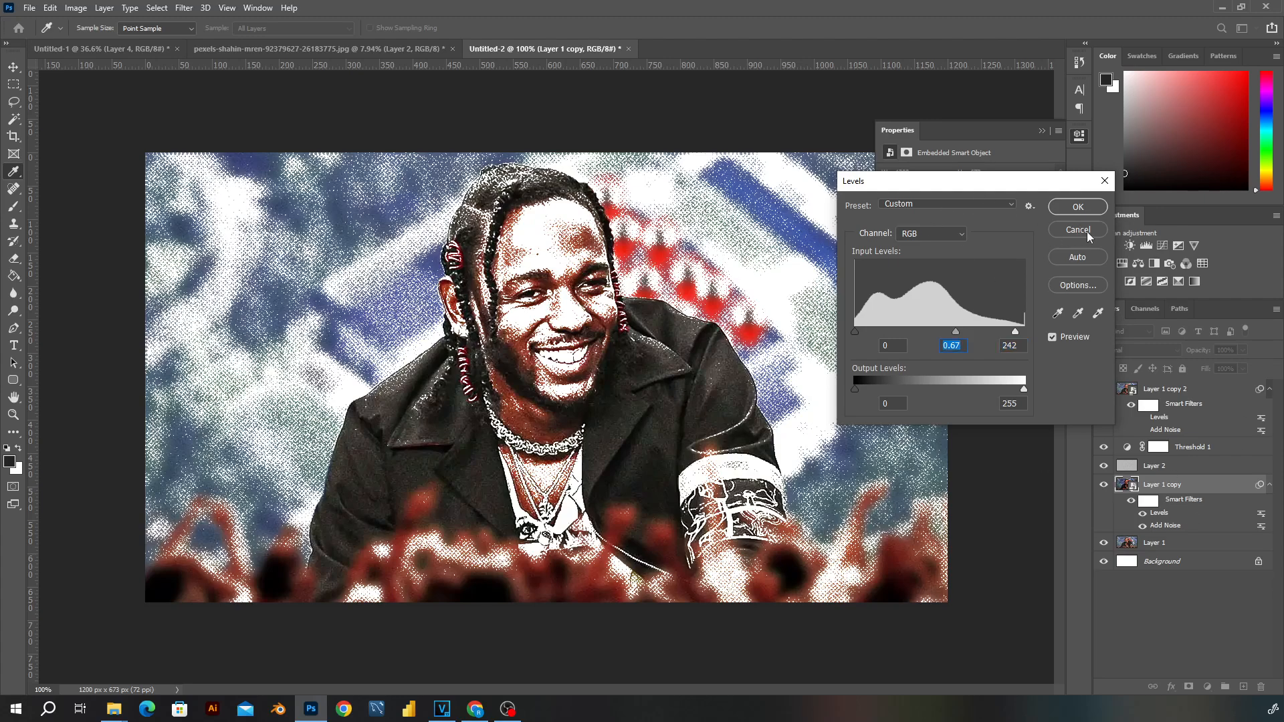
{"action": "left_click", "coordinate": [1077, 206]}
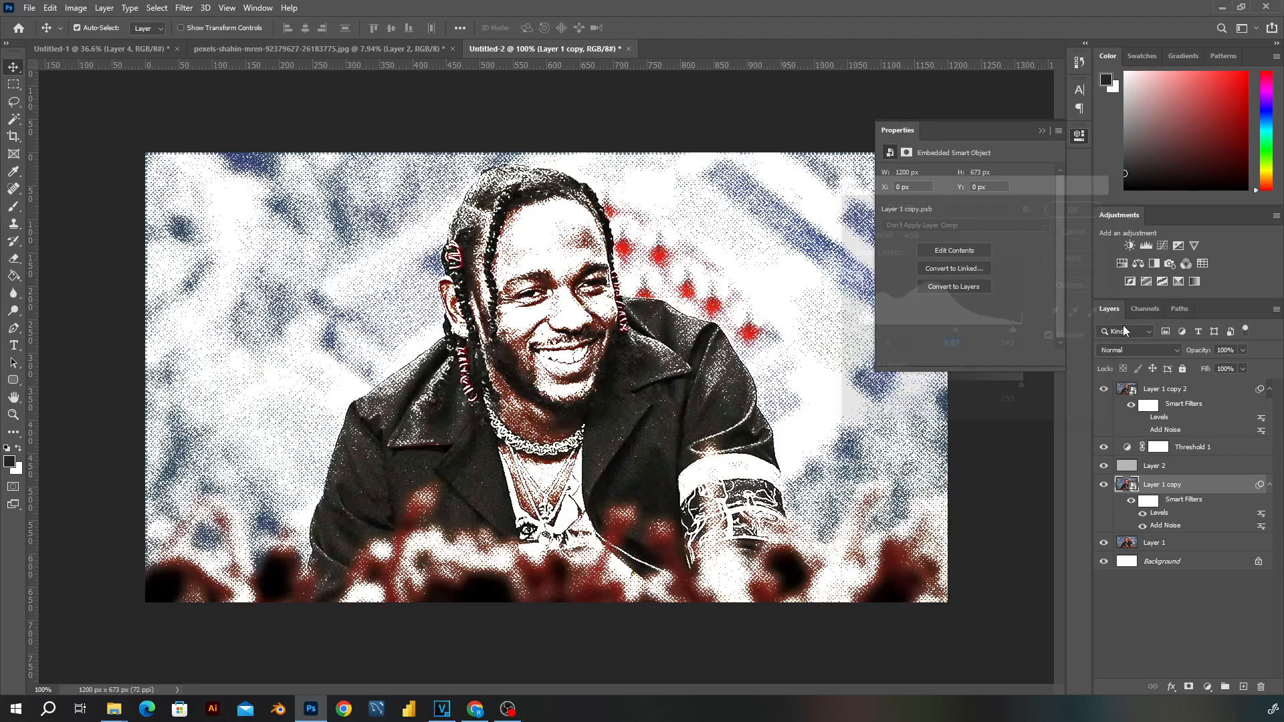
- Hide the Layer 1 copy 2 and Threshold 1 layers, select Layer 2 and collapse the layer properties
{"action": "left_click", "coordinate": [1104, 390]}
{"action": "left_click", "coordinate": [1104, 447]}
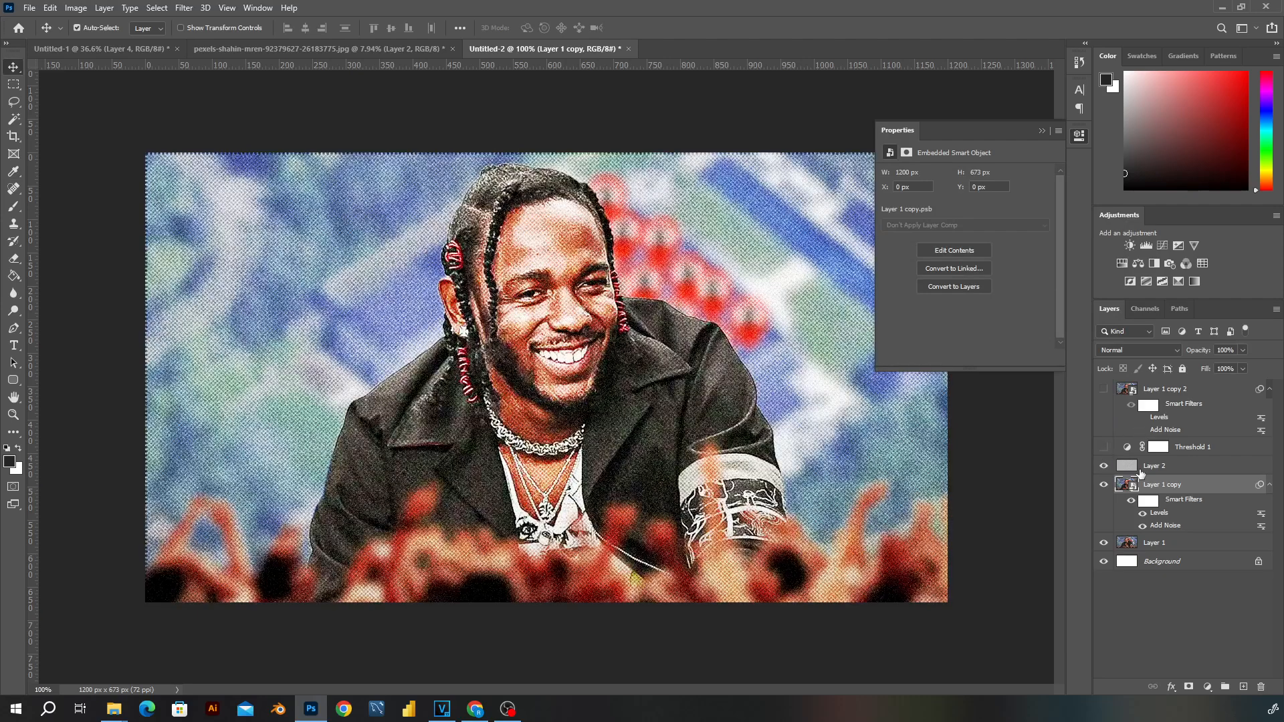
{"action": "left_click", "coordinate": [1141, 468]}
{"action": "scroll", "coordinate": [530, 316], "scroll_direction": "down", "scroll_amount": 2}
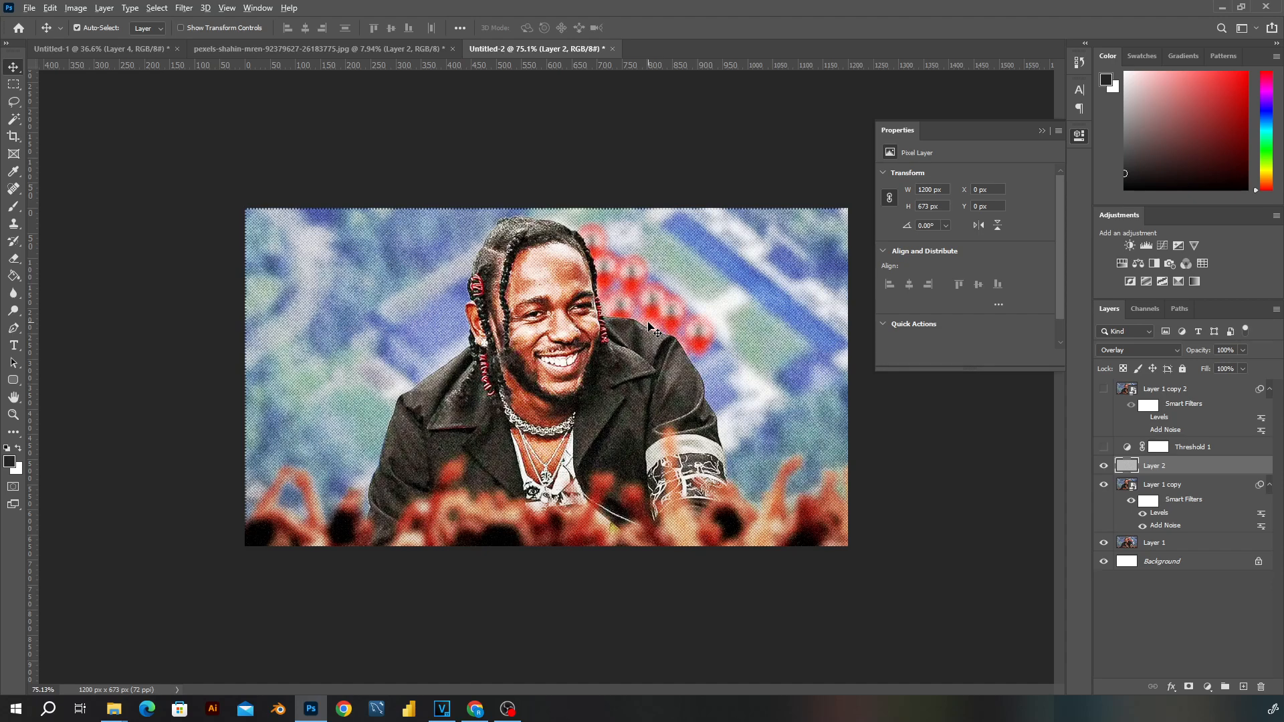
{"action": "scroll", "coordinate": [652, 328], "scroll_direction": "up", "scroll_amount": 2}
{"action": "left_click", "coordinate": [1041, 131]}
{"action": "scroll", "coordinate": [664, 235], "scroll_direction": "down", "scroll_amount": 2}
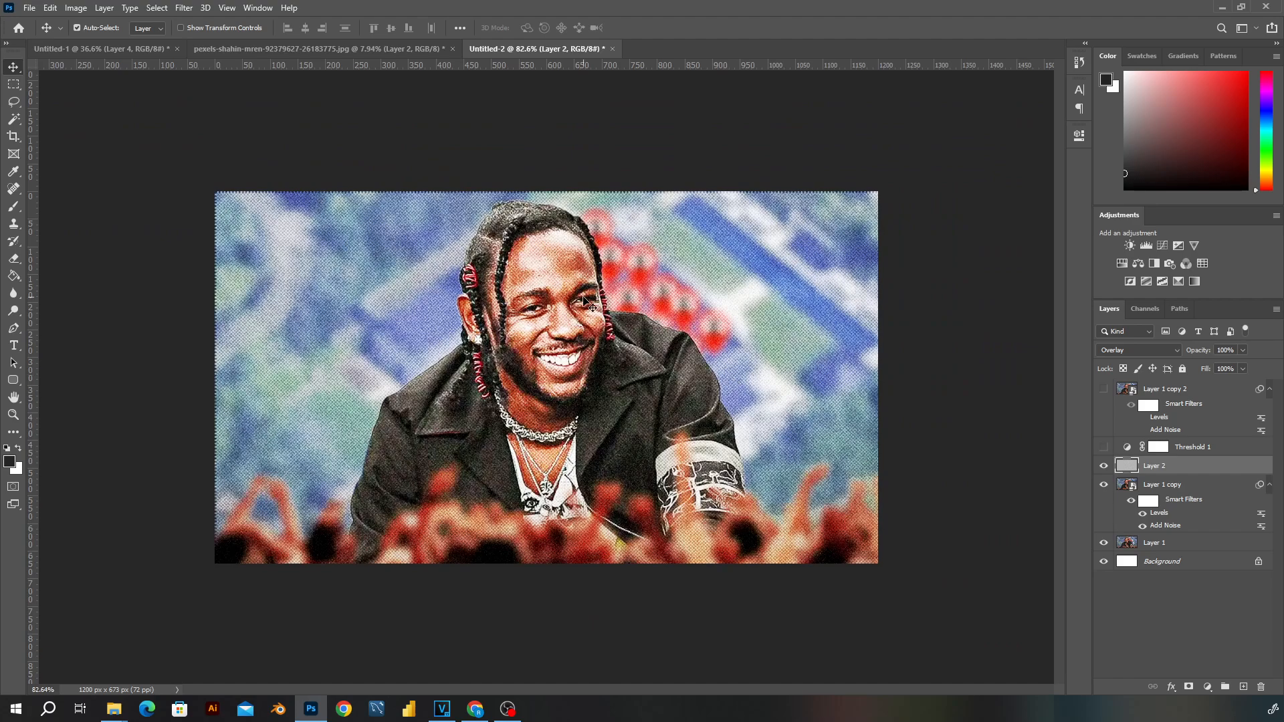
{"action": "scroll", "coordinate": [610, 347], "scroll_direction": "up", "scroll_amount": 2}
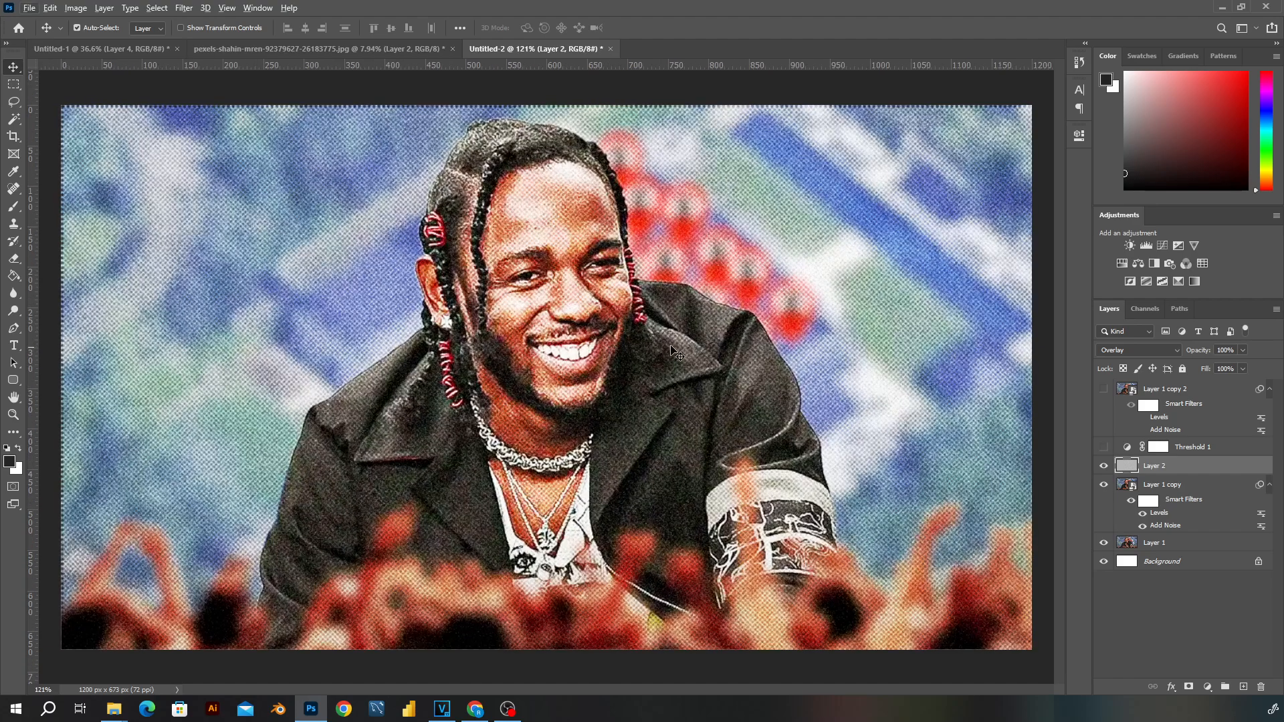